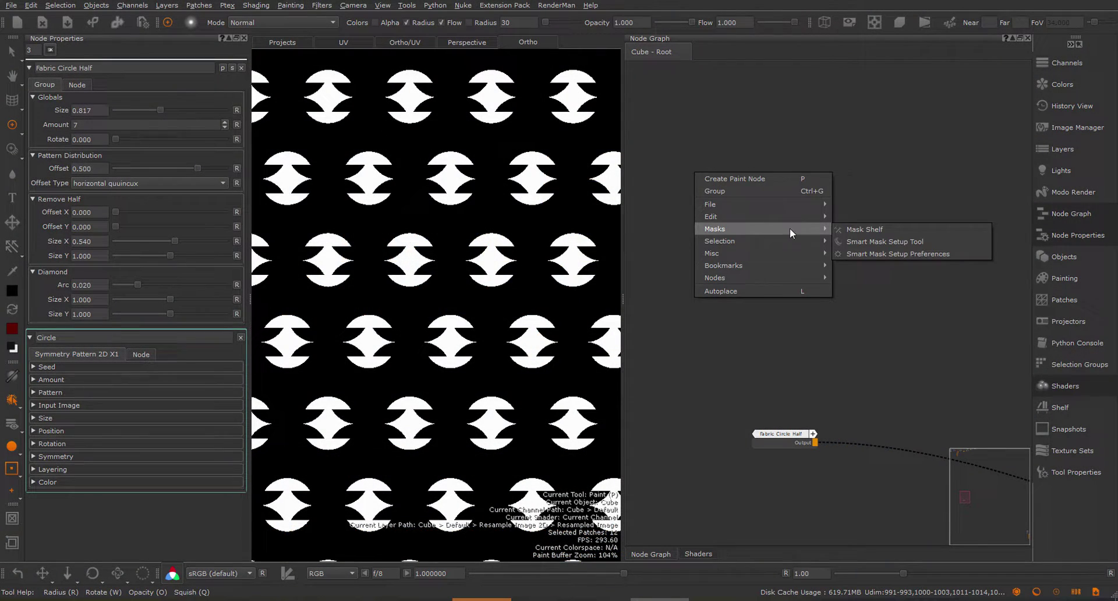
# Step: Open the Mask Shelf from the node graph, view its procedural fabric masks, and close it
pyautogui.click(850, 229)
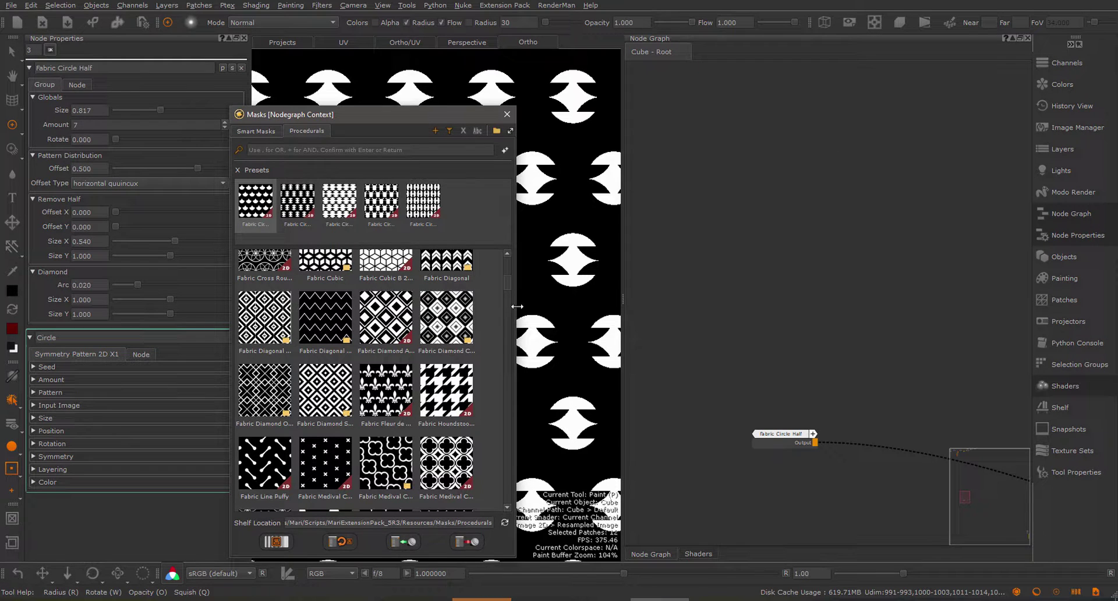
pyautogui.moveTo(424, 119); pyautogui.dragTo(440, 83)
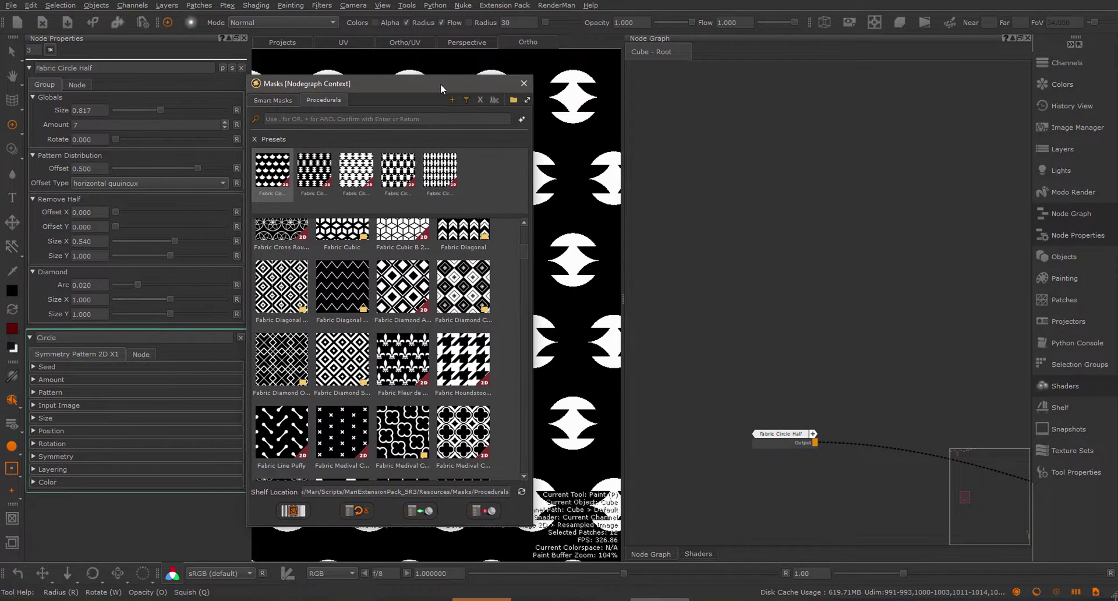
pyautogui.click(524, 83)
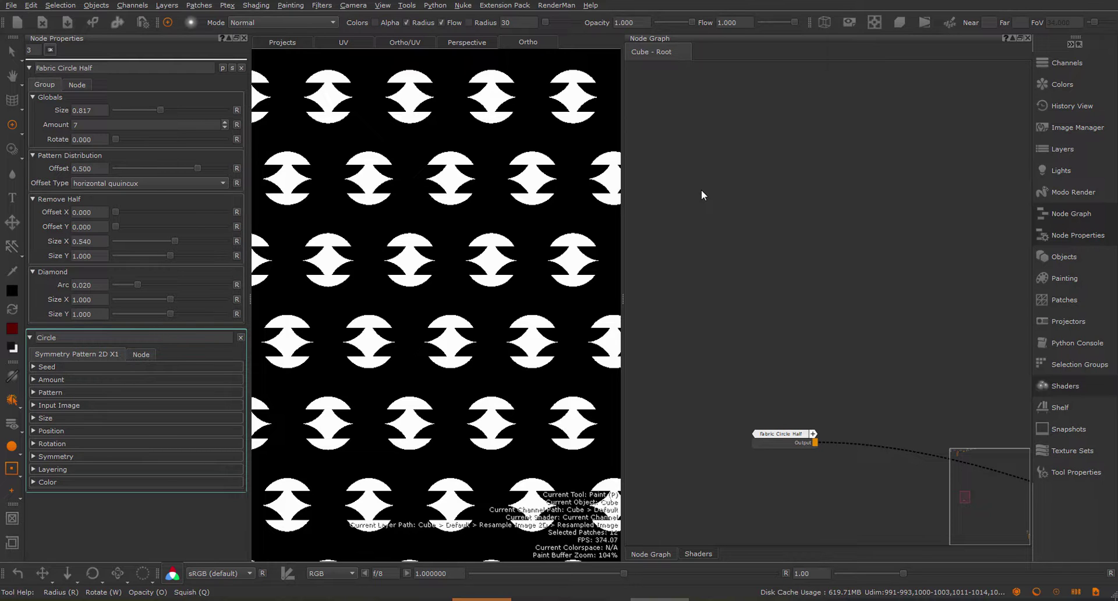
# Step: Add a Pattern Generator (X1) 2D node to the empty area of the node graph above Fabric Circle Half
pyautogui.press('Tab')
pyautogui.write('pa')
pyautogui.press('Down')
pyautogui.press('Down')
pyautogui.press('Down')
pyautogui.press('Down')
pyautogui.press('Return')
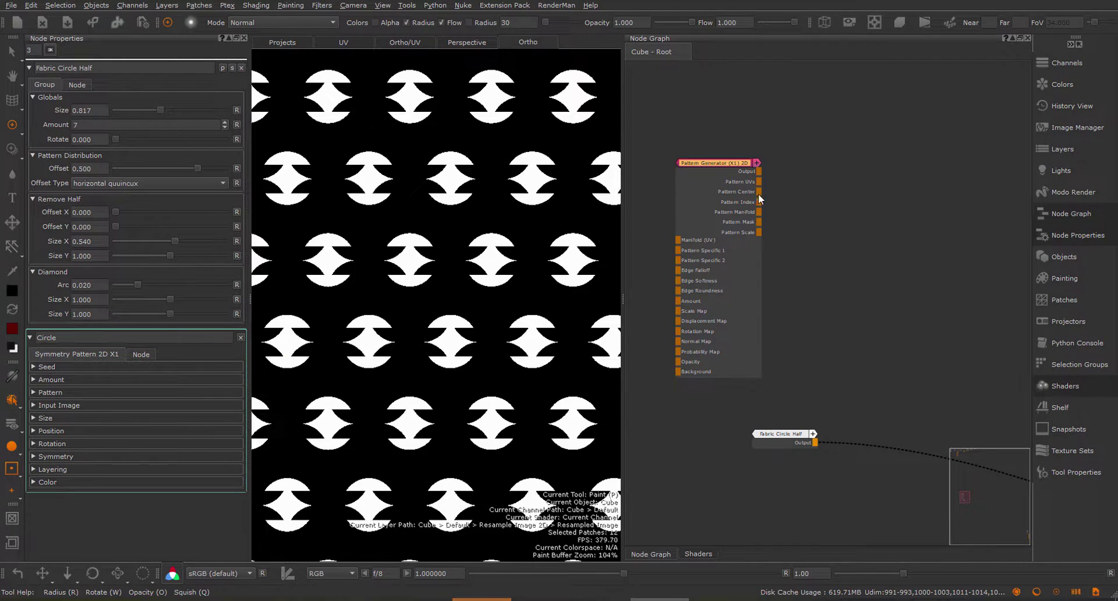
# Step: Add a Splatter (X1) 2D node beside the Pattern Generator node
pyautogui.moveTo(824, 197); pyautogui.dragTo(799, 187, button='middle')
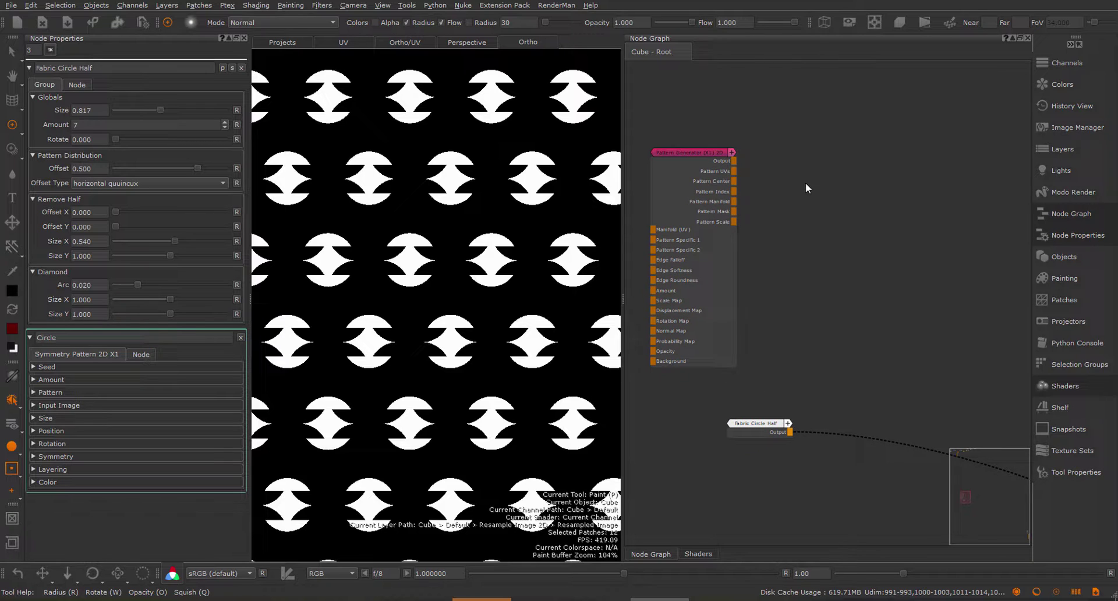
pyautogui.press('Tab')
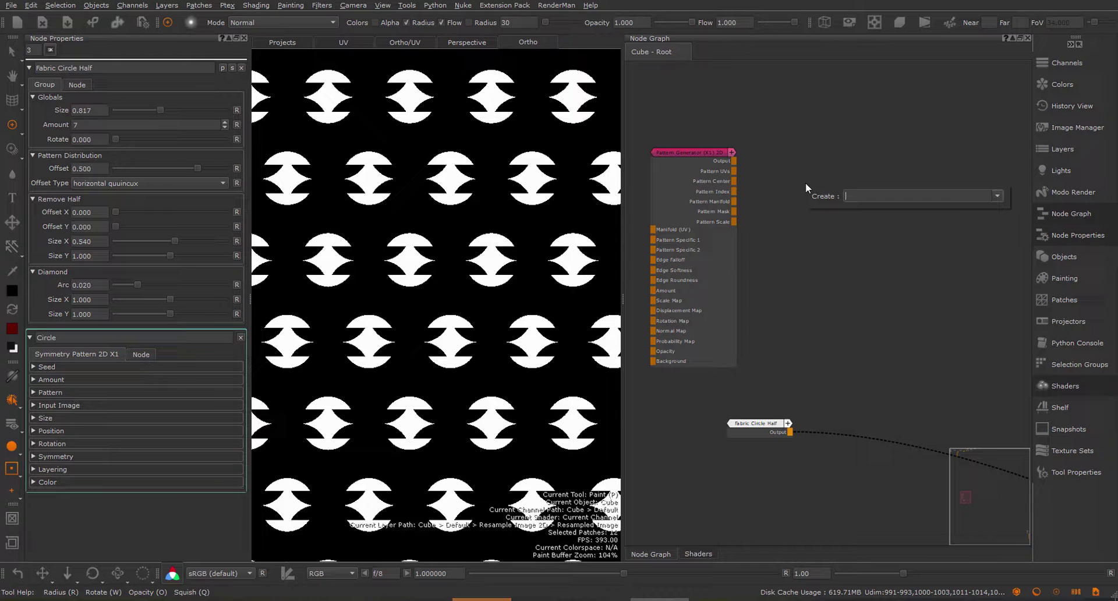
pyautogui.write('scat')
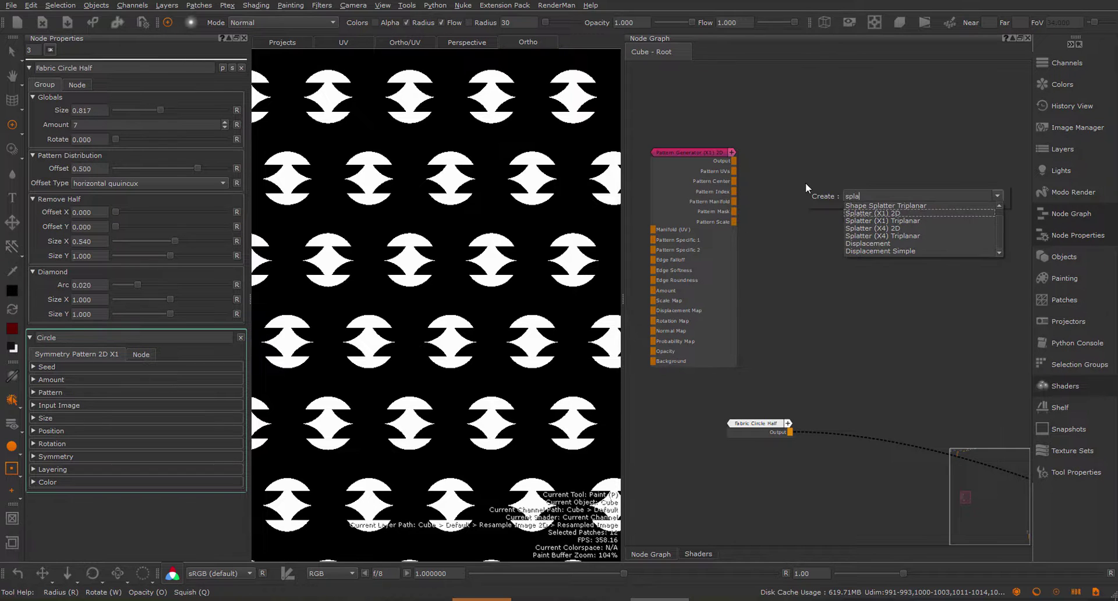
pyautogui.press('Down')
pyautogui.press('Down')
pyautogui.press('Return')
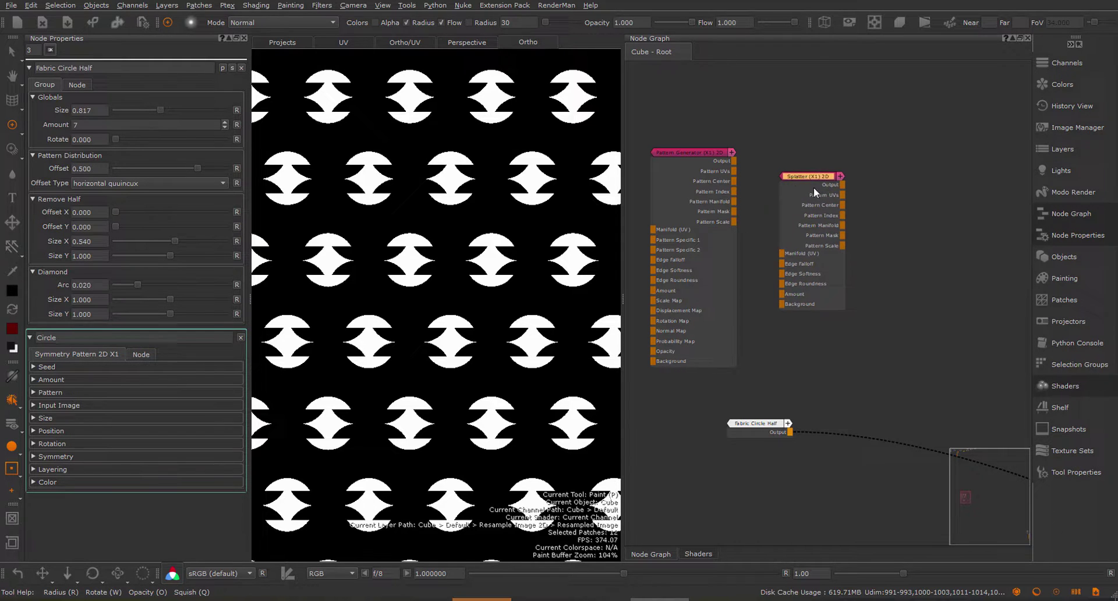
# Step: Add a Symmetry Pattern (X1) 2D node beside the Splatter node and shift the Pattern Generator node slightly outward
pyautogui.press('Tab')
pyautogui.write('sym')
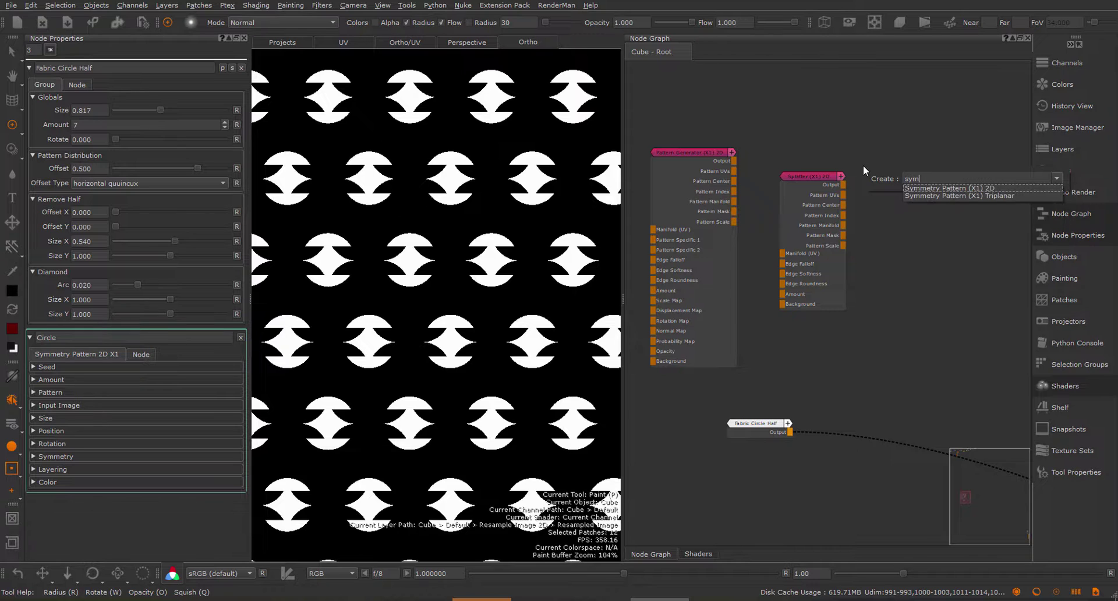
pyautogui.press('Return')
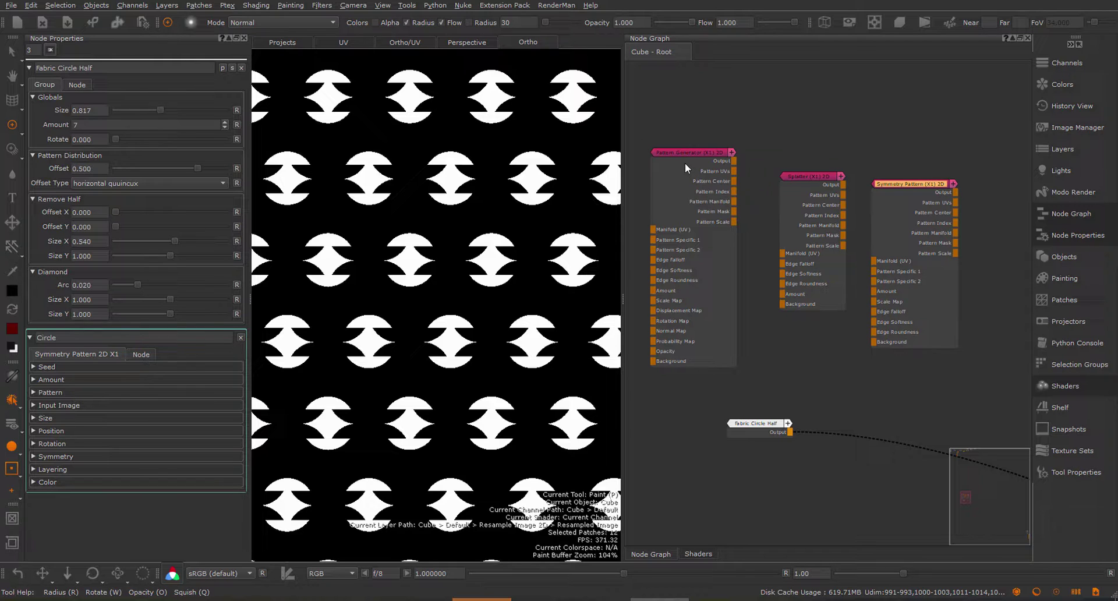
pyautogui.moveTo(685, 162); pyautogui.dragTo(676, 170)
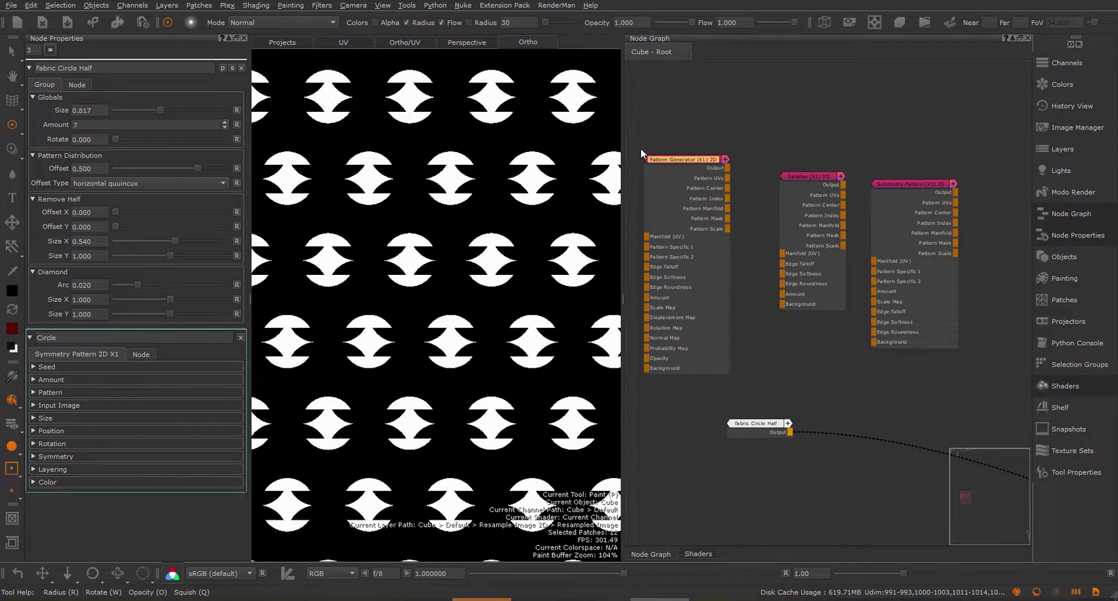
pyautogui.click(799, 190)
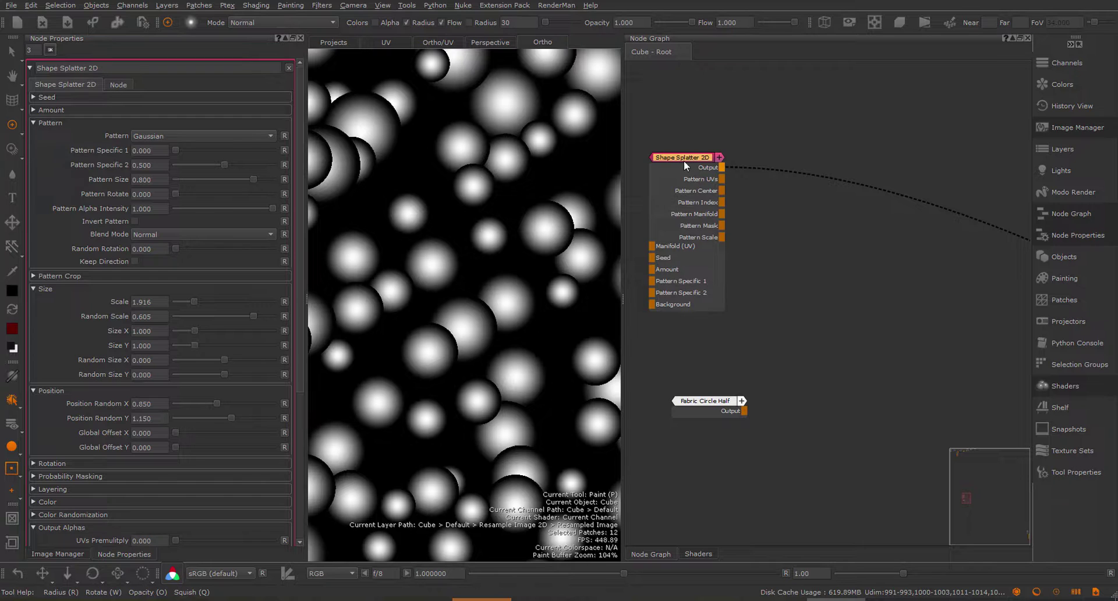
# Step: Set the Shape Splatter 2D node's Pattern Alpha Intensity to 0.892 and display its OutputPatternUVs output in the viewport
pyautogui.moveTo(683, 159); pyautogui.dragTo(706, 155)
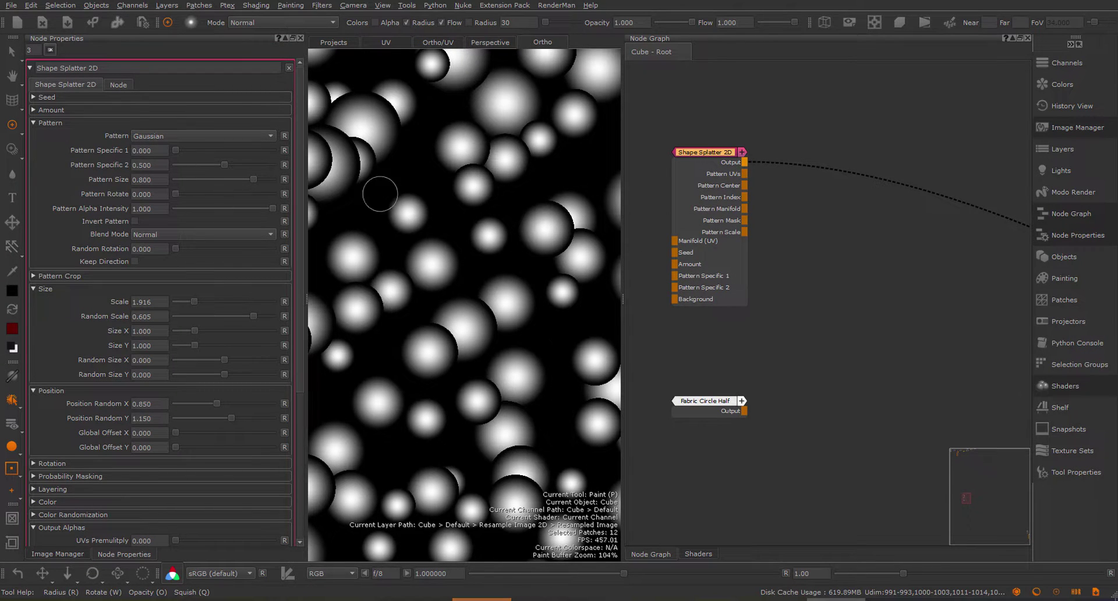
pyautogui.moveTo(274, 208); pyautogui.dragTo(261, 207)
pyautogui.moveTo(721, 160); pyautogui.dragTo(717, 156)
pyautogui.press('1')
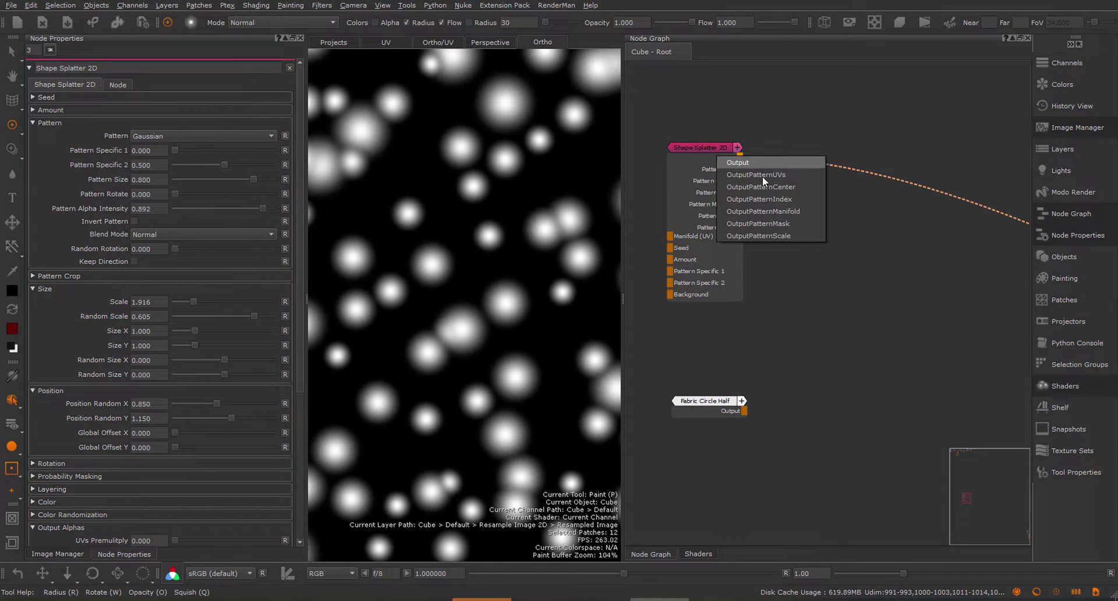
pyautogui.click(763, 175)
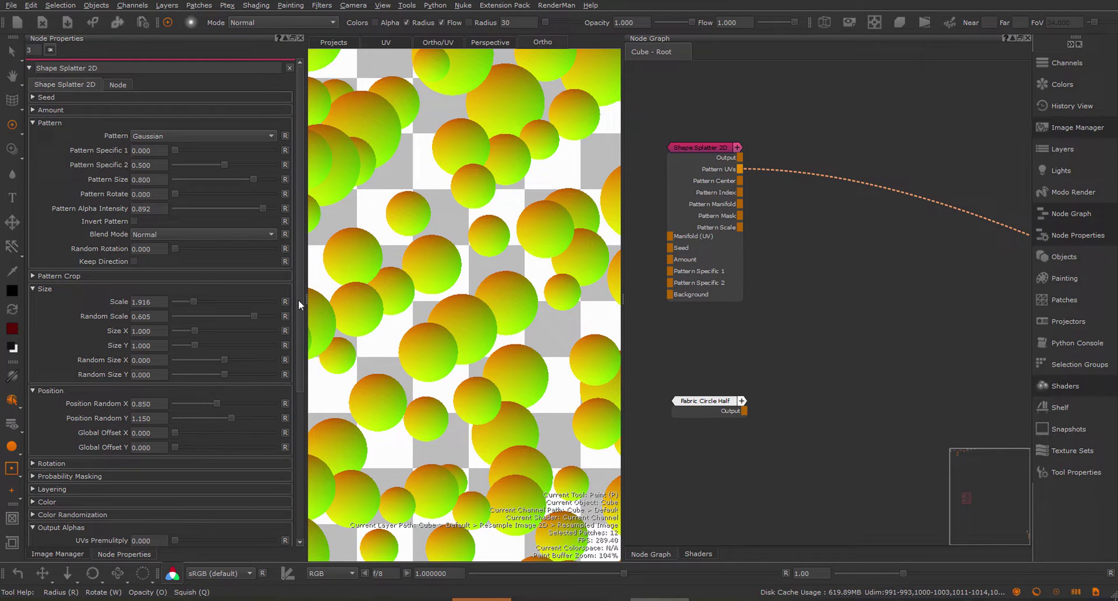
# Step: Raise the Shape Splatter's UVs Premultiply output alpha to 1.000 and inspect the splattered shapes up close
pyautogui.scroll(-5, 298, 299)
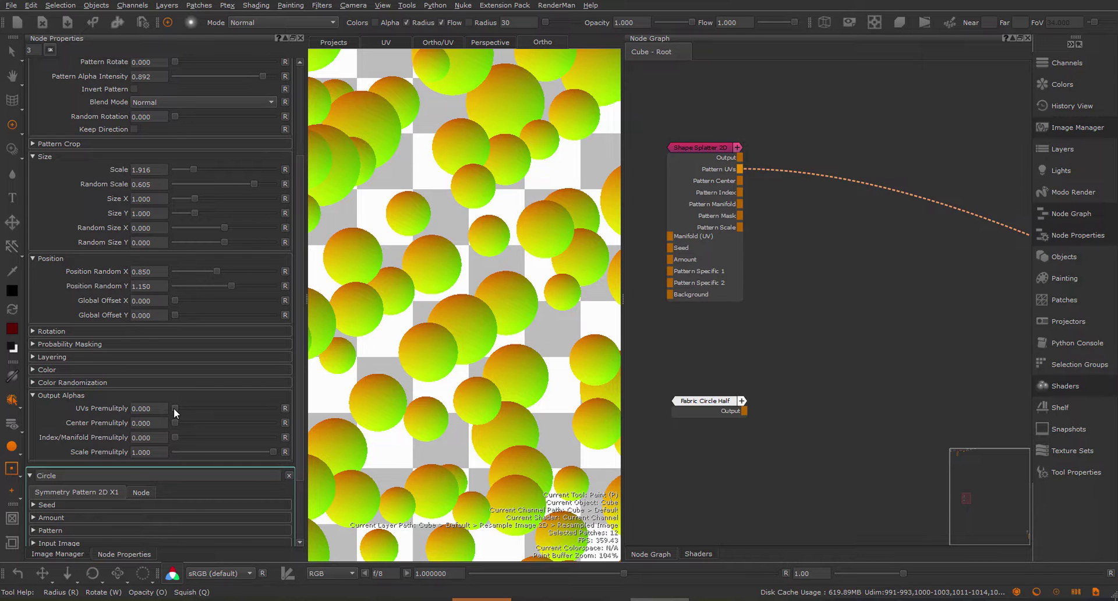
pyautogui.moveTo(176, 407); pyautogui.dragTo(313, 417)
pyautogui.scroll(5, 461, 291)
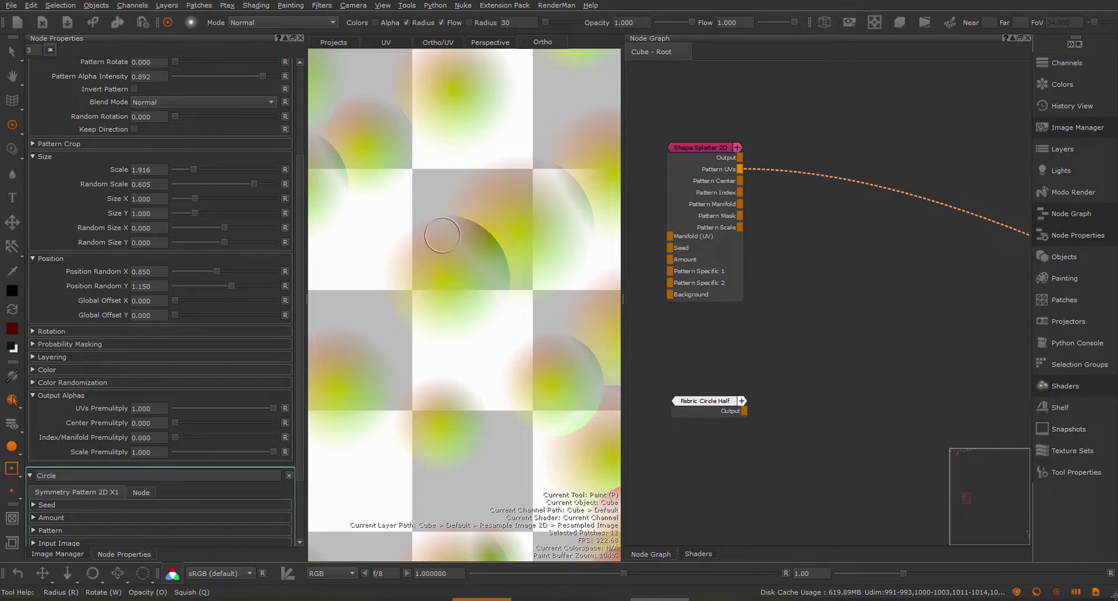
pyautogui.keyDown('ctrl'); pyautogui.keyDown('alt'); pyautogui.moveTo(469, 257); pyautogui.dragTo(465, 280); pyautogui.keyUp('alt'); pyautogui.keyUp('ctrl')
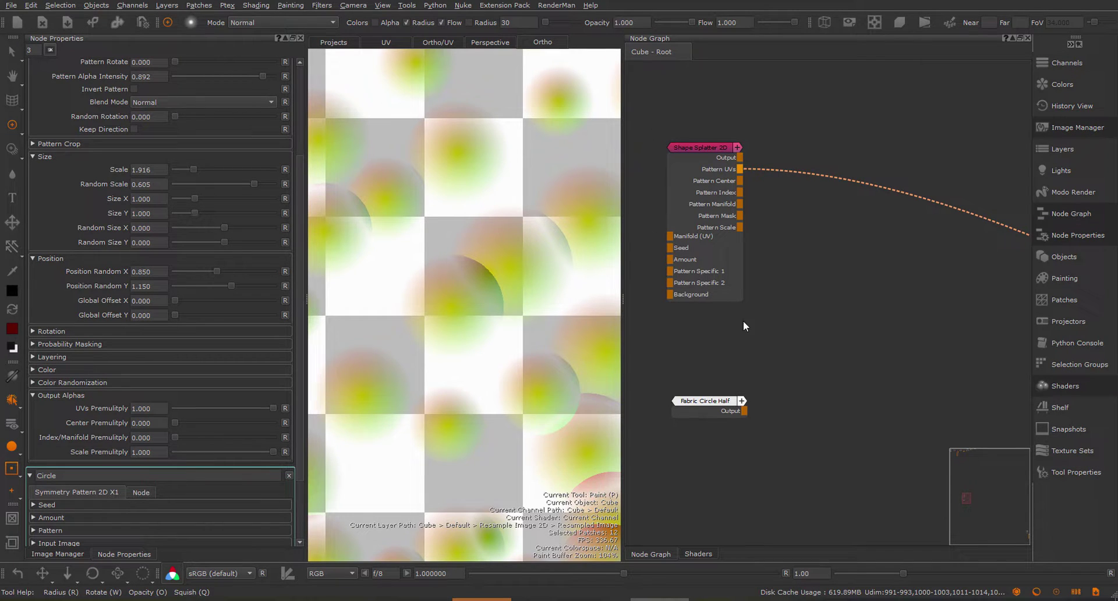
pyautogui.moveTo(703, 147); pyautogui.dragTo(704, 138)
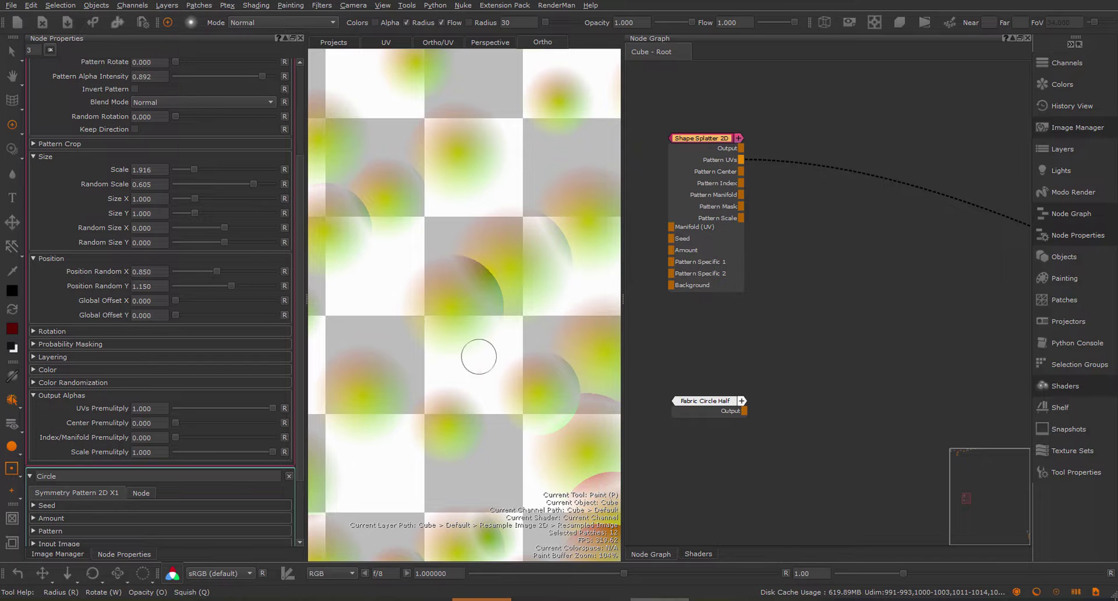
# Step: Compare the Pattern UVs output by switching UVs Premultiply to 0.000, to 1.000, and back to 0.000
pyautogui.moveTo(273, 407); pyautogui.dragTo(180, 408)
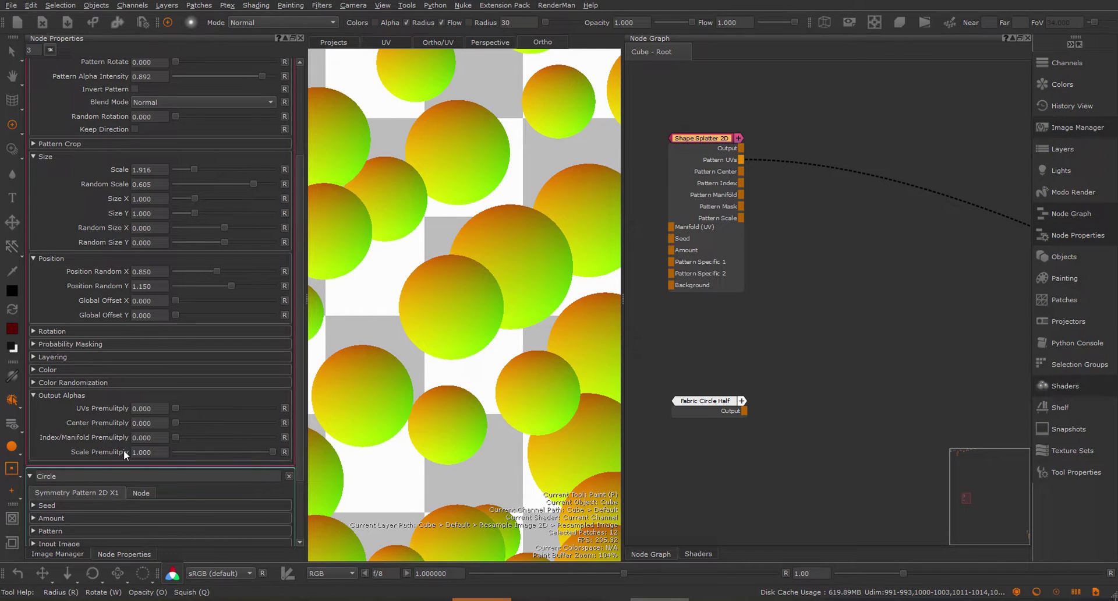
pyautogui.click(270, 452)
pyautogui.moveTo(175, 407); pyautogui.dragTo(274, 408)
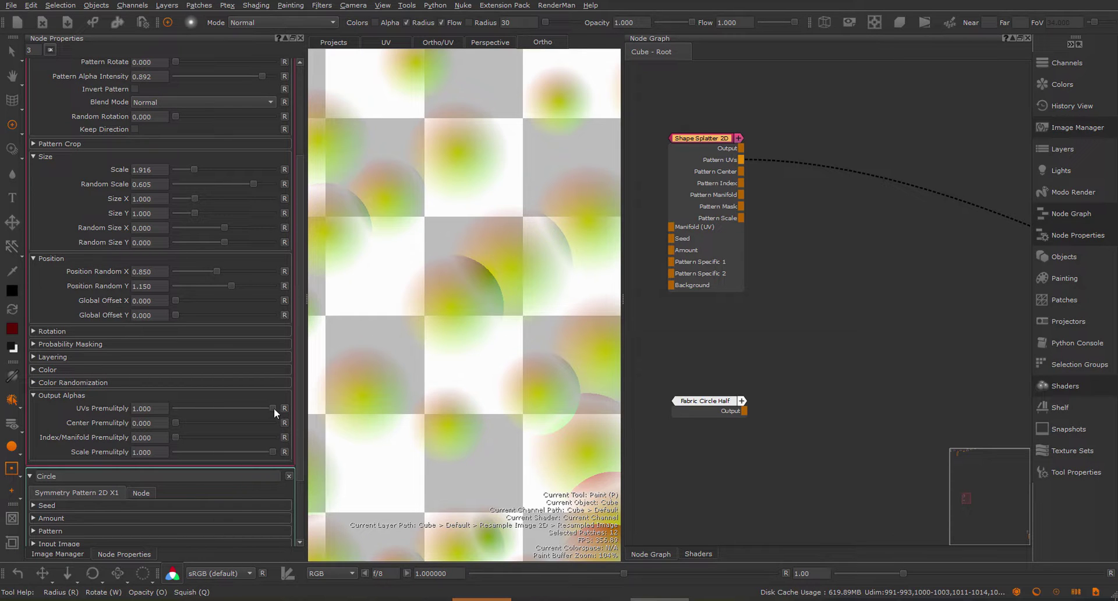
pyautogui.moveTo(273, 407); pyautogui.dragTo(173, 409)
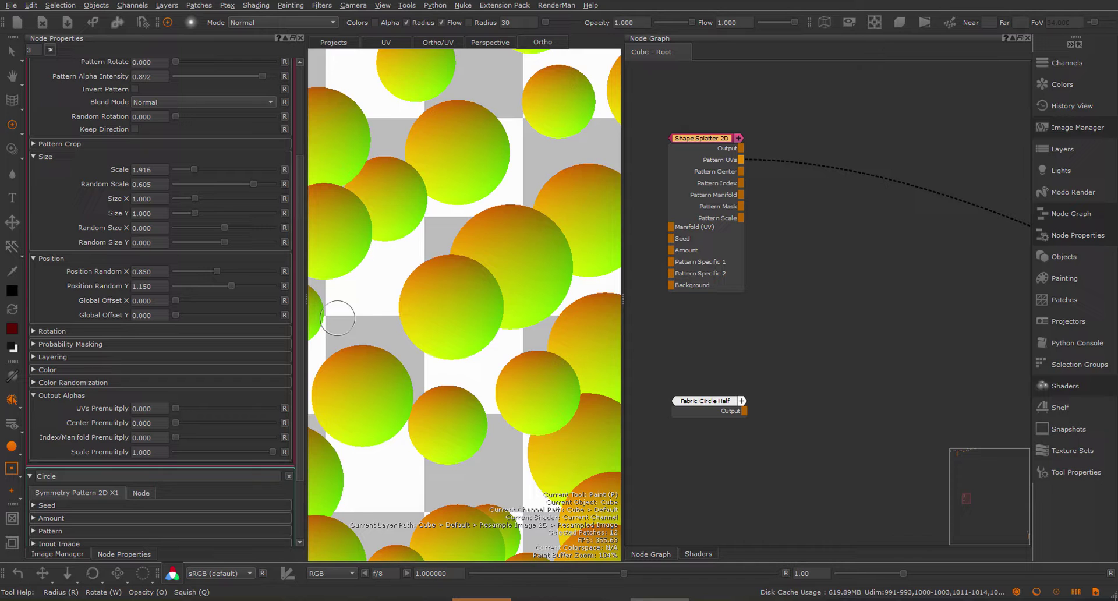
# Step: Add an Image node beside the Shape Splatter 2D node
pyautogui.click(789, 226)
pyautogui.moveTo(850, 194); pyautogui.dragTo(835, 217, button='middle')
pyautogui.press('Tab')
pyautogui.write('ima')
pyautogui.press('Return')
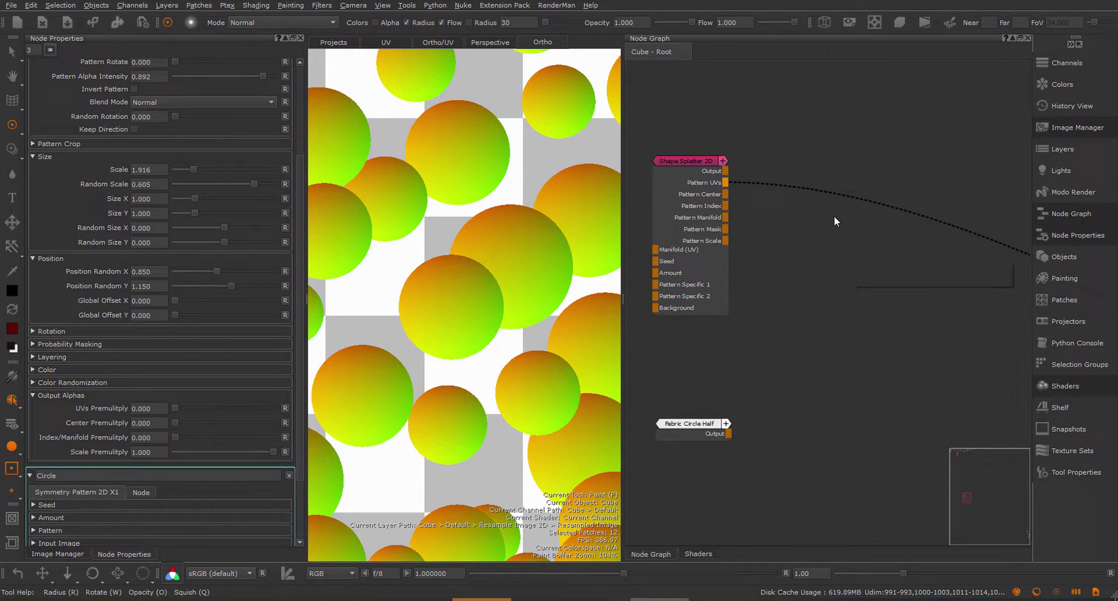
# Step: Load the round black-and-yellow splat picture into the Image node and connect the Shape Splatter's Pattern UVs output to its Manifold (UV) input
pyautogui.moveTo(299, 152); pyautogui.dragTo(303, 91)
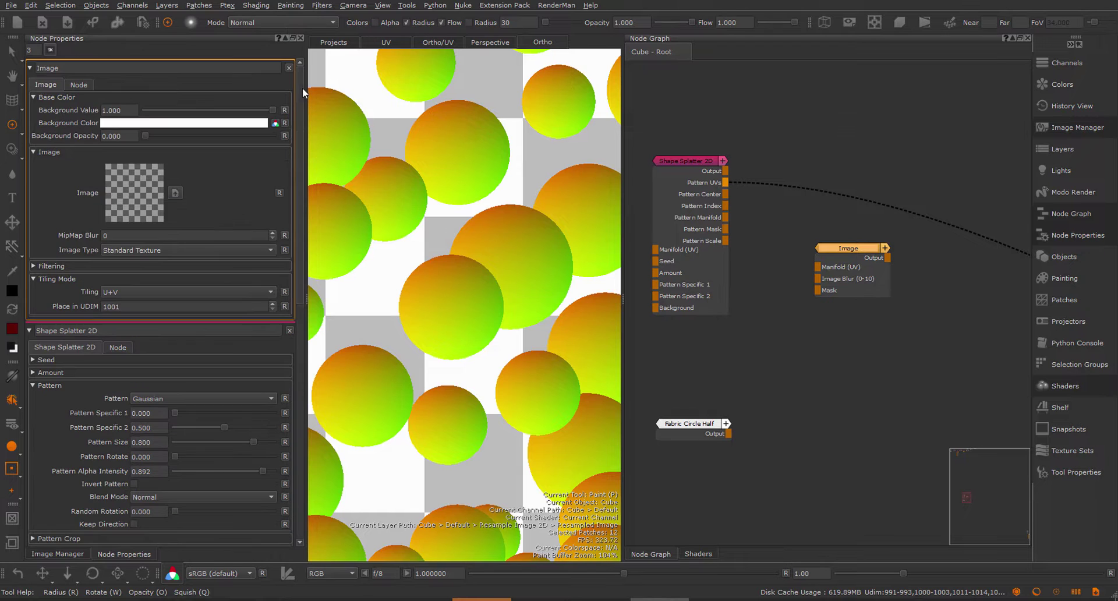
pyautogui.press('i')
pyautogui.moveTo(357, 156); pyautogui.dragTo(116, 198)
pyautogui.moveTo(725, 182); pyautogui.dragTo(836, 225)
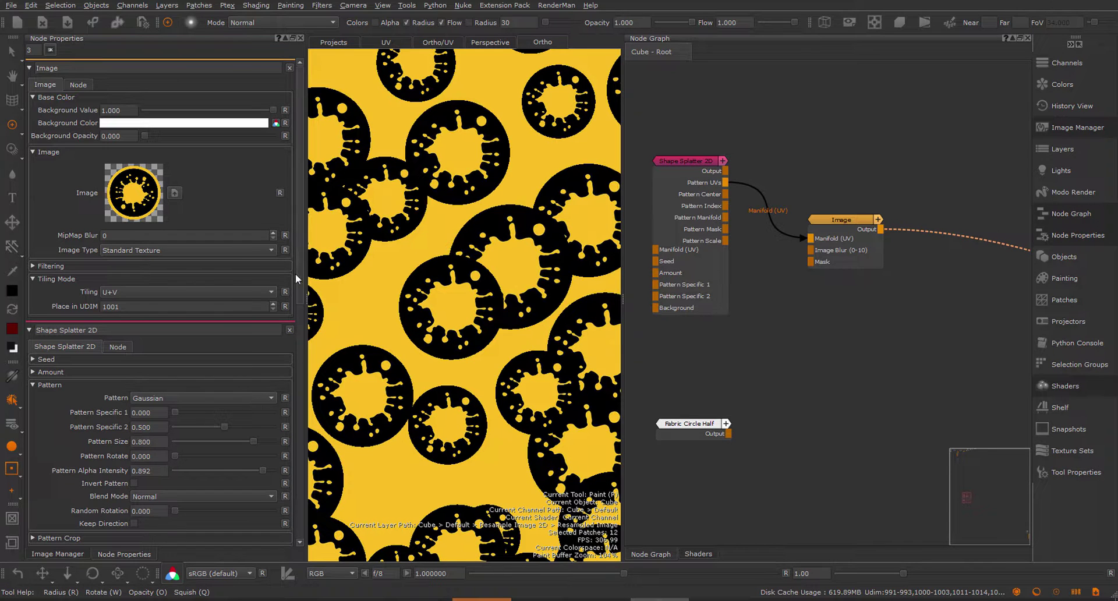
# Step: Set the Shape Splatter's UVs Premultiply to 1.000 and inspect how the image maps onto the splattered shapes
pyautogui.scroll(-10, 291, 273)
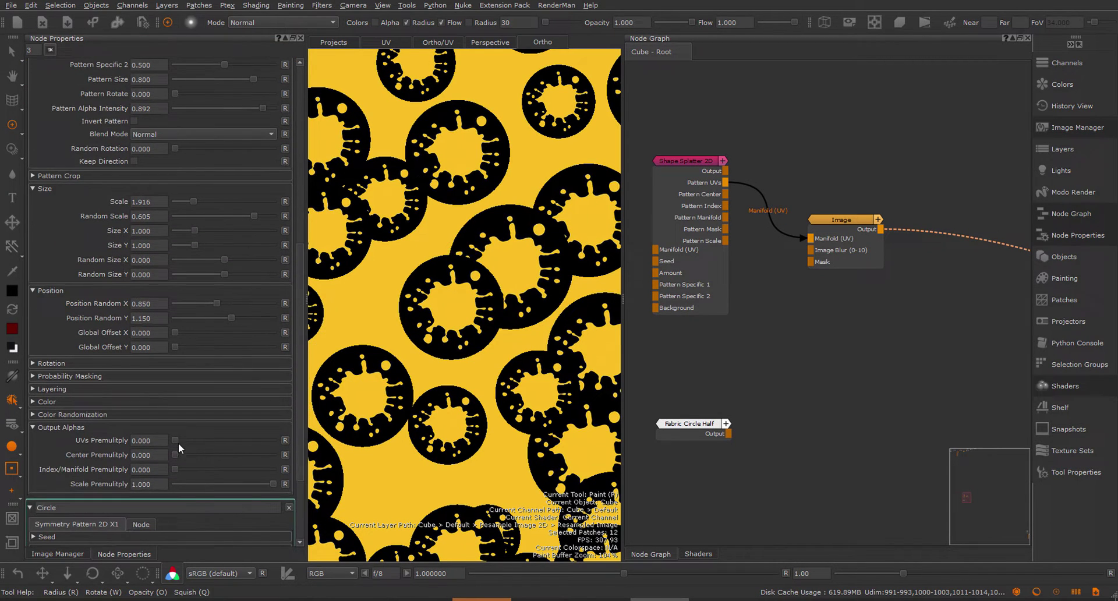
pyautogui.moveTo(175, 440); pyautogui.dragTo(273, 446)
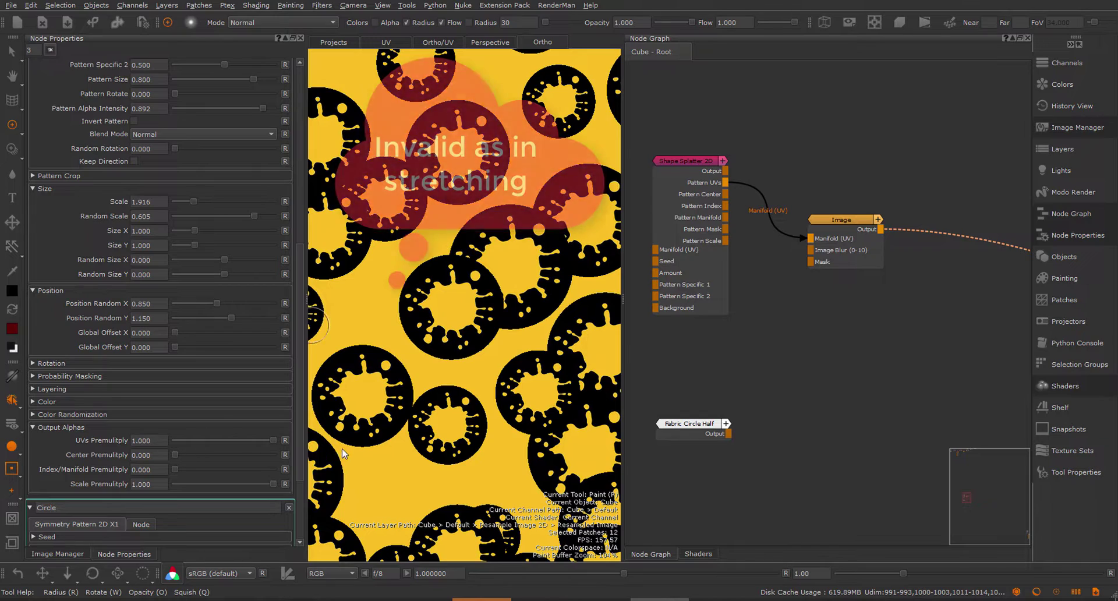
pyautogui.scroll(5, 444, 317)
pyautogui.keyDown('alt'); pyautogui.moveTo(429, 313); pyautogui.dragTo(489, 324, button='middle'); pyautogui.keyUp('alt')
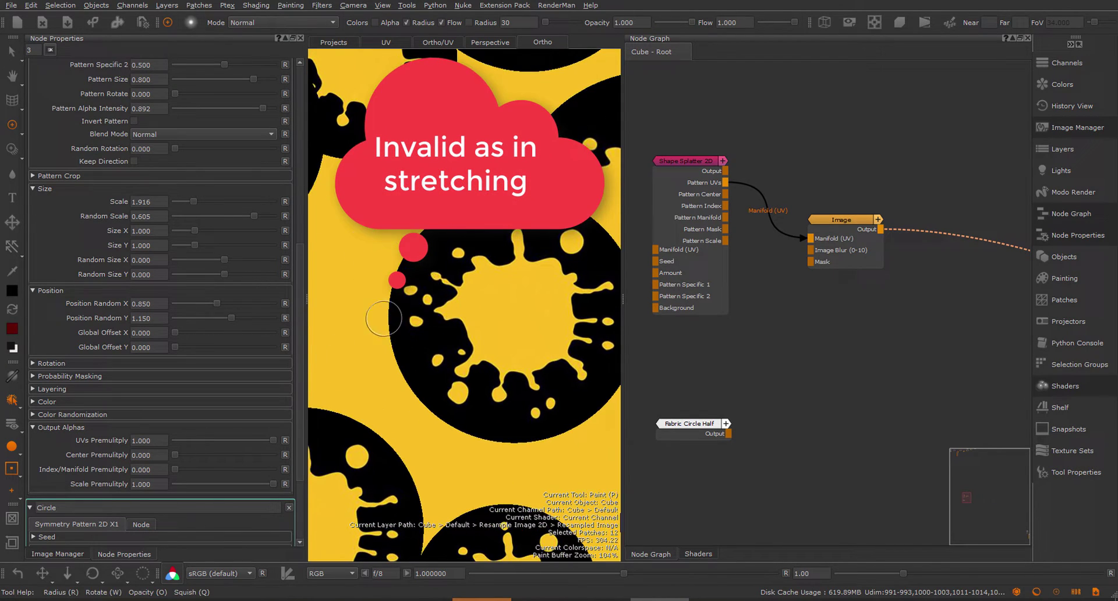
pyautogui.scroll(-6, 384, 318)
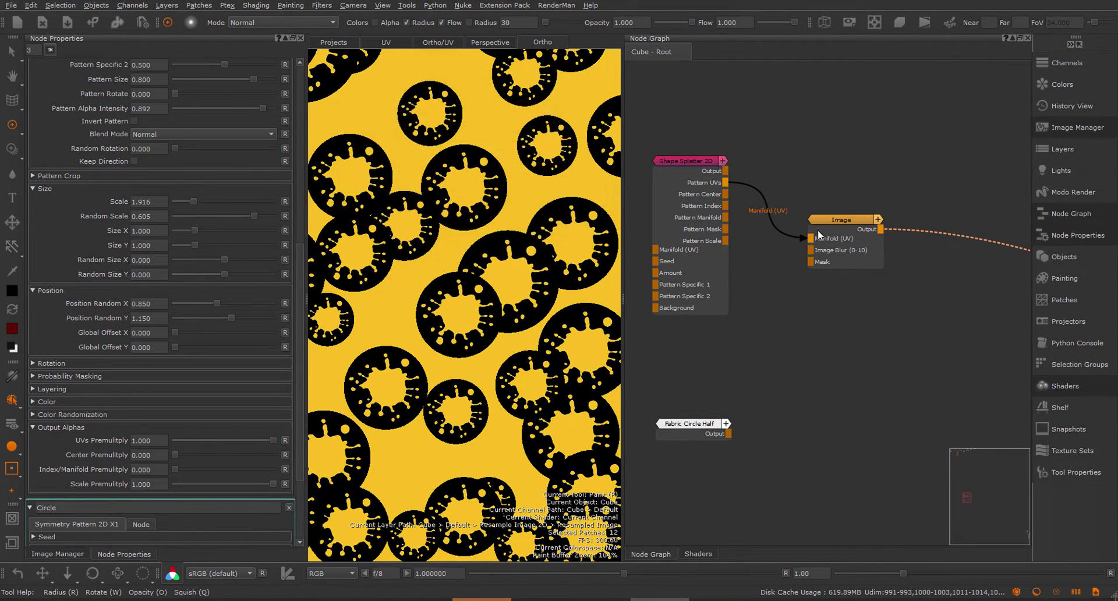
pyautogui.scroll(4, 466, 245)
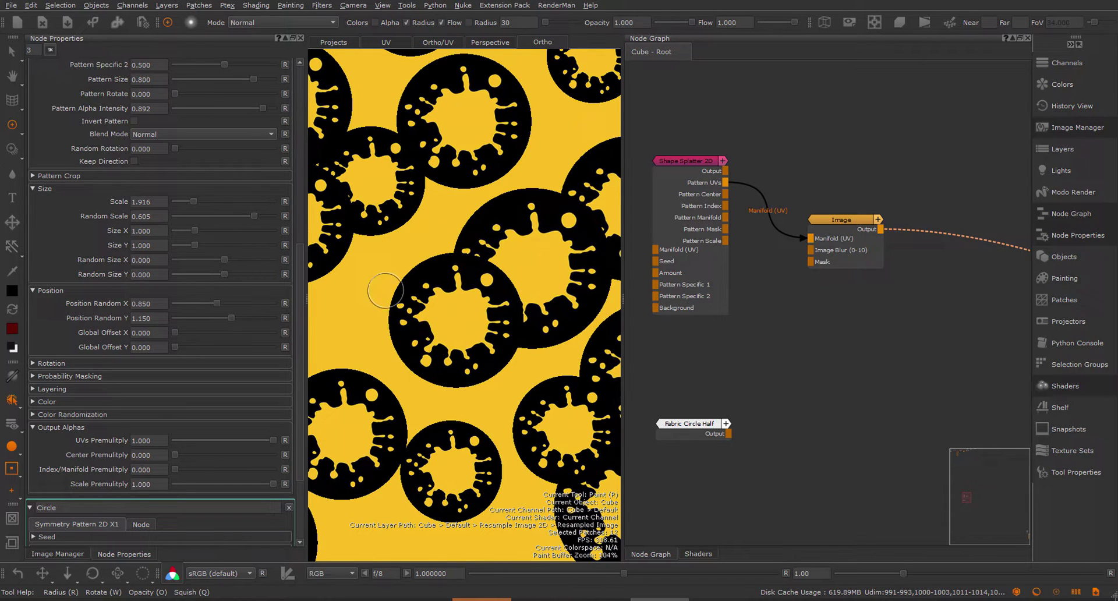
pyautogui.scroll(-2, 385, 290)
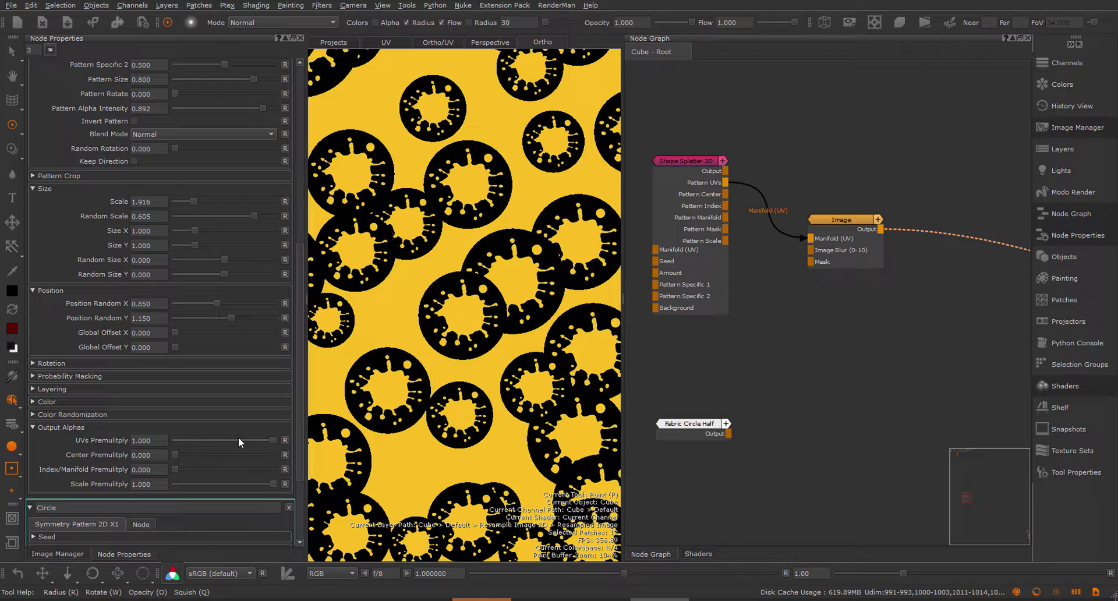
# Step: Rearrange the Shape Splatter 2D and Image nodes so the Image's Manifold (UV) input lines up with the Pattern UVs output
pyautogui.moveTo(837, 258); pyautogui.dragTo(856, 214)
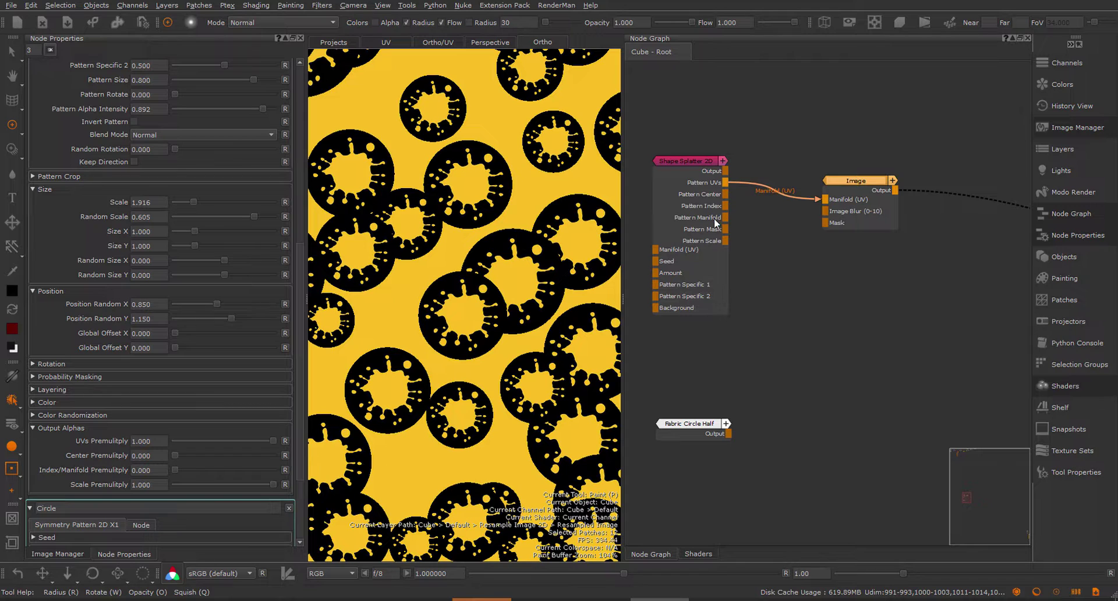
pyautogui.moveTo(858, 198); pyautogui.dragTo(862, 193)
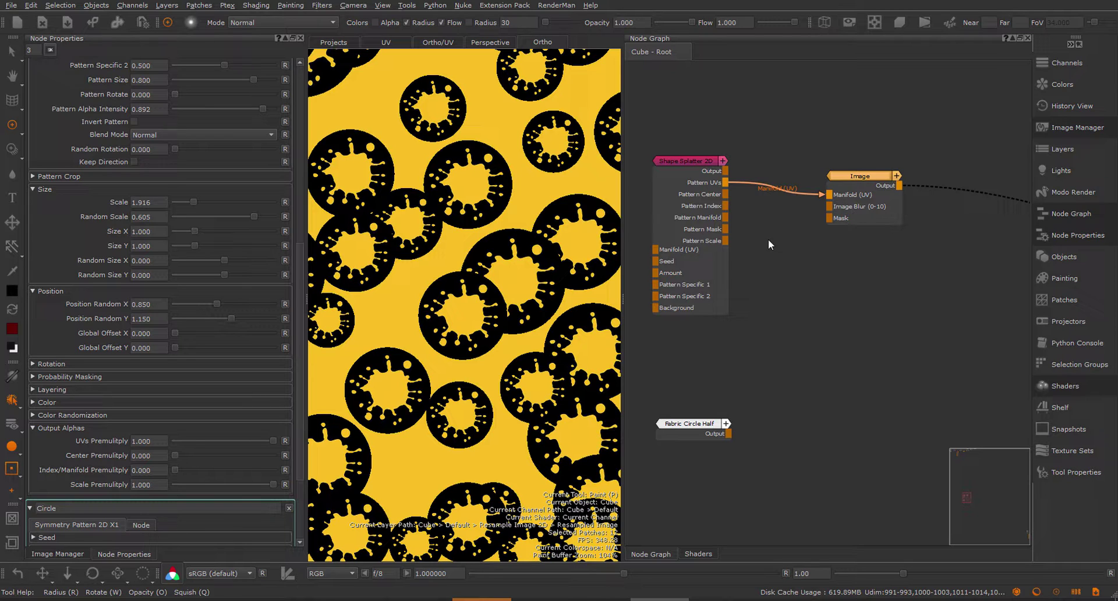
pyautogui.moveTo(865, 194); pyautogui.dragTo(869, 178)
pyautogui.moveTo(677, 161); pyautogui.dragTo(674, 142)
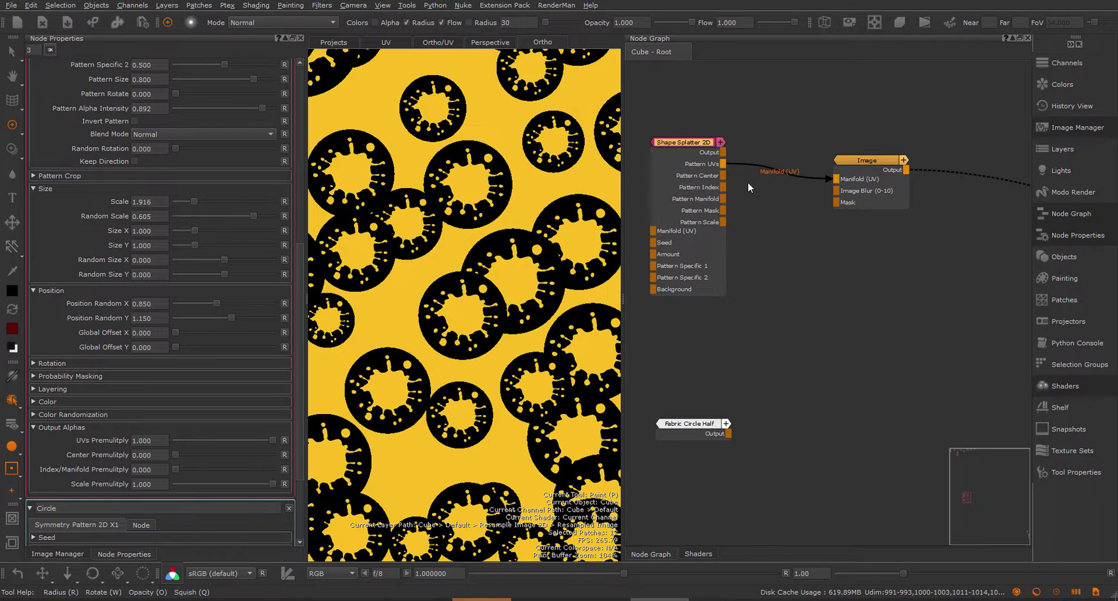
pyautogui.moveTo(858, 194); pyautogui.dragTo(881, 178)
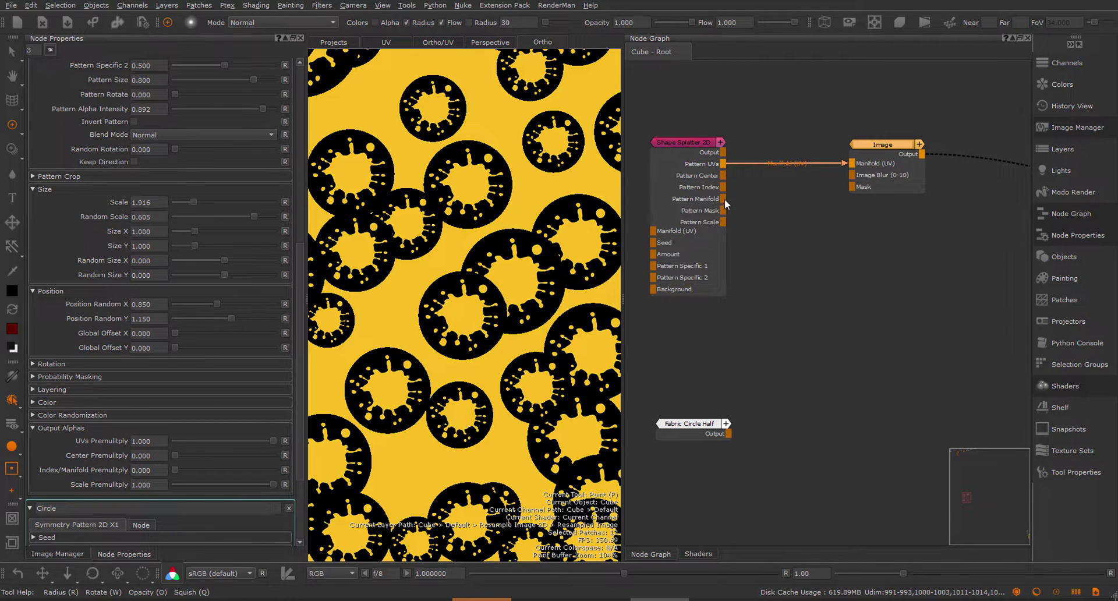
# Step: Reconnect the Image's Manifold (UV) input to the Shape Splatter's Pattern Manifold output and lower the Image node to align the link
pyautogui.moveTo(725, 200); pyautogui.dragTo(745, 200)
pyautogui.moveTo(830, 182); pyautogui.dragTo(857, 165)
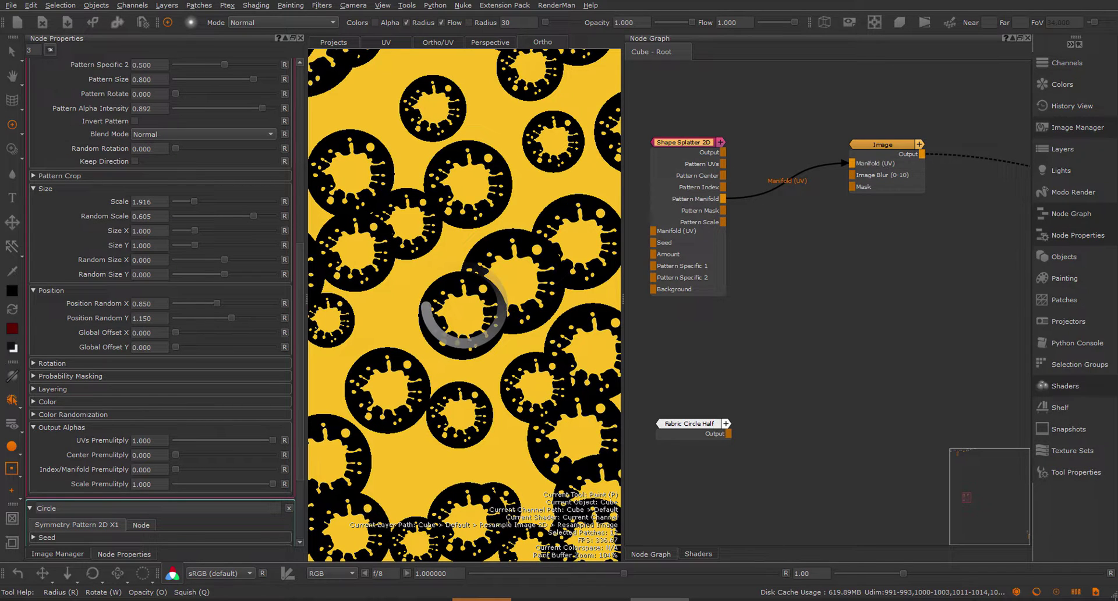
pyautogui.moveTo(547, 250)
pyautogui.keyDown('alt'); pyautogui.mouseDown(button='right')
pyautogui.moveTo(487, 244)
pyautogui.moveTo(501, 260)
pyautogui.mouseUp(button='right'); pyautogui.keyUp('alt')
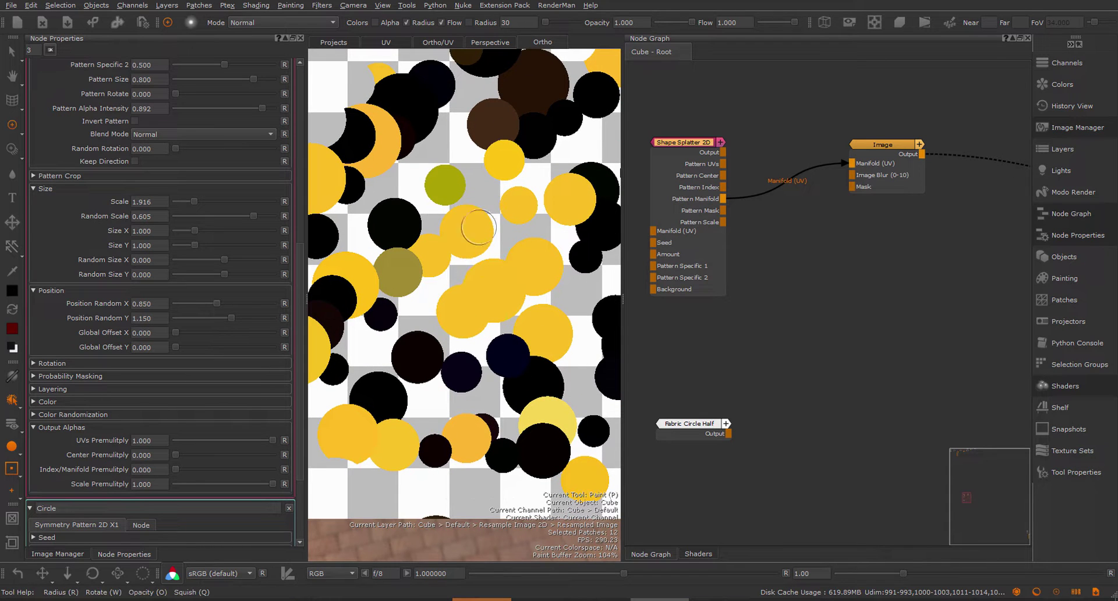
pyautogui.moveTo(875, 166); pyautogui.dragTo(878, 177)
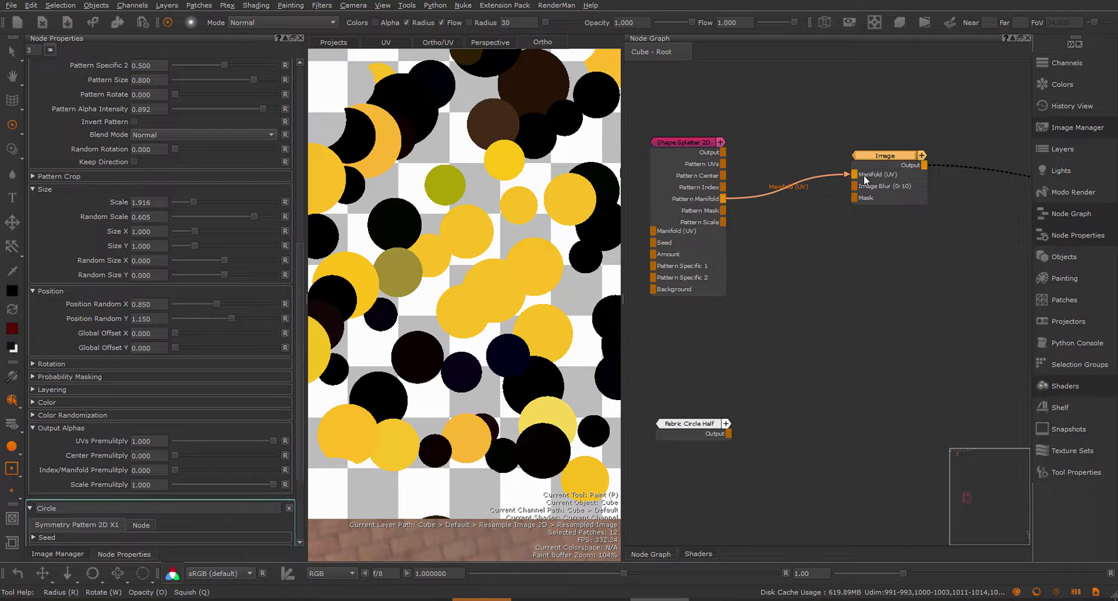
pyautogui.moveTo(890, 172); pyautogui.dragTo(889, 187)
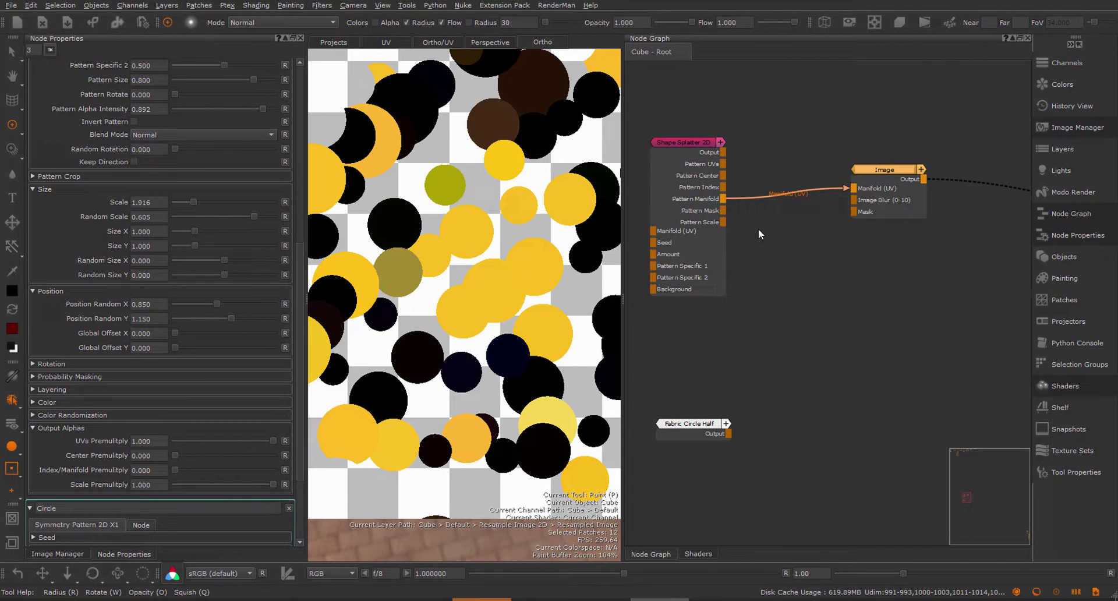
# Step: Set the Shape Splatter 2D's Amount Multiplier to 8
pyautogui.click(700, 147)
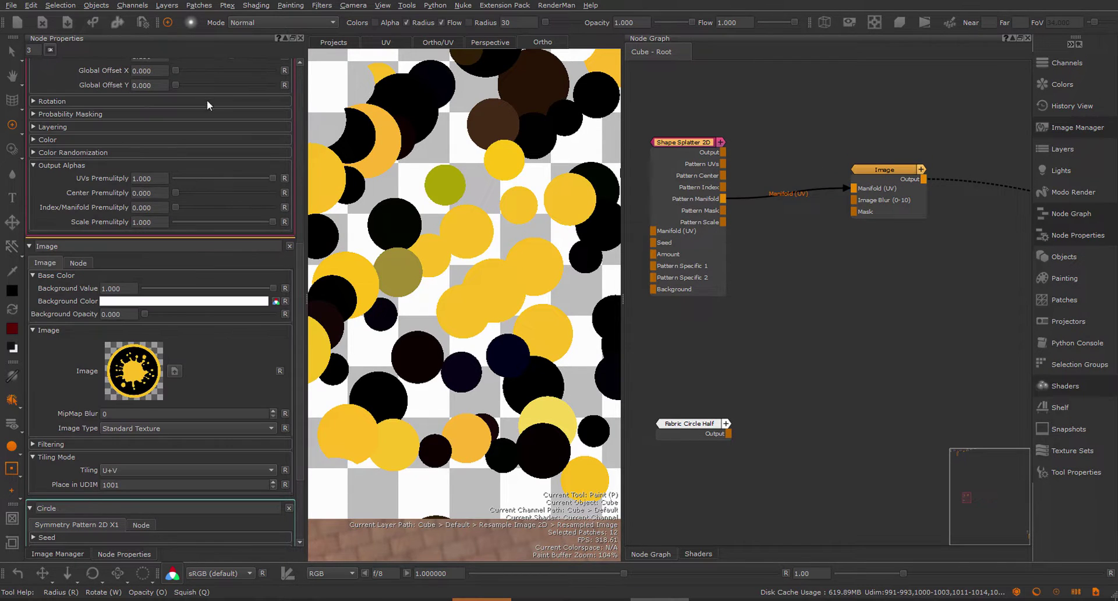
pyautogui.click(301, 78)
pyautogui.click(52, 109)
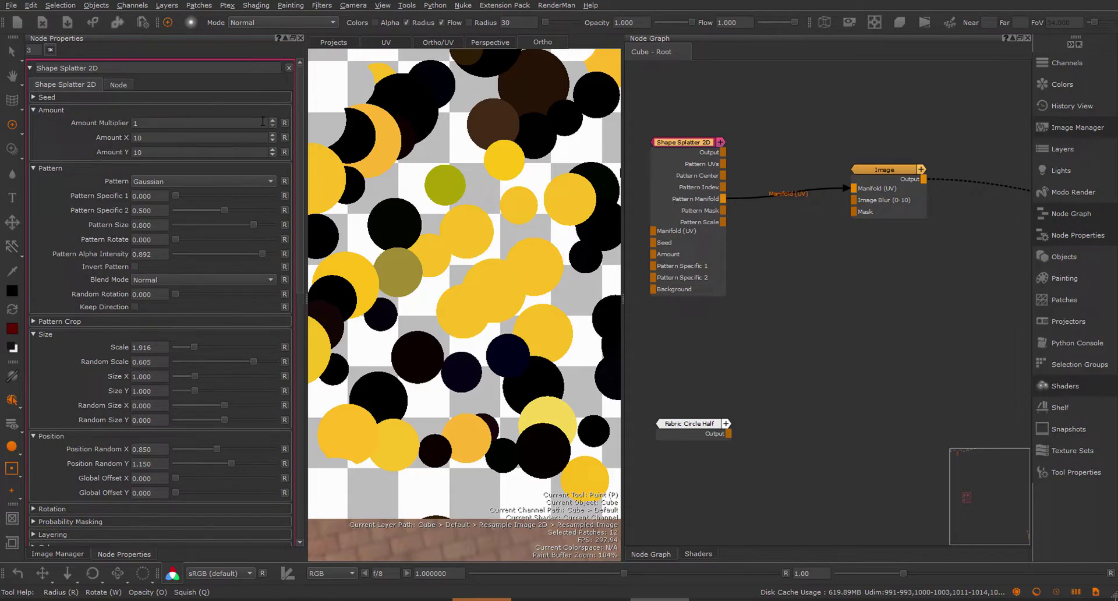
pyautogui.click(272, 120)
pyautogui.click(272, 120)
pyautogui.click(272, 120)
pyautogui.click(272, 121)
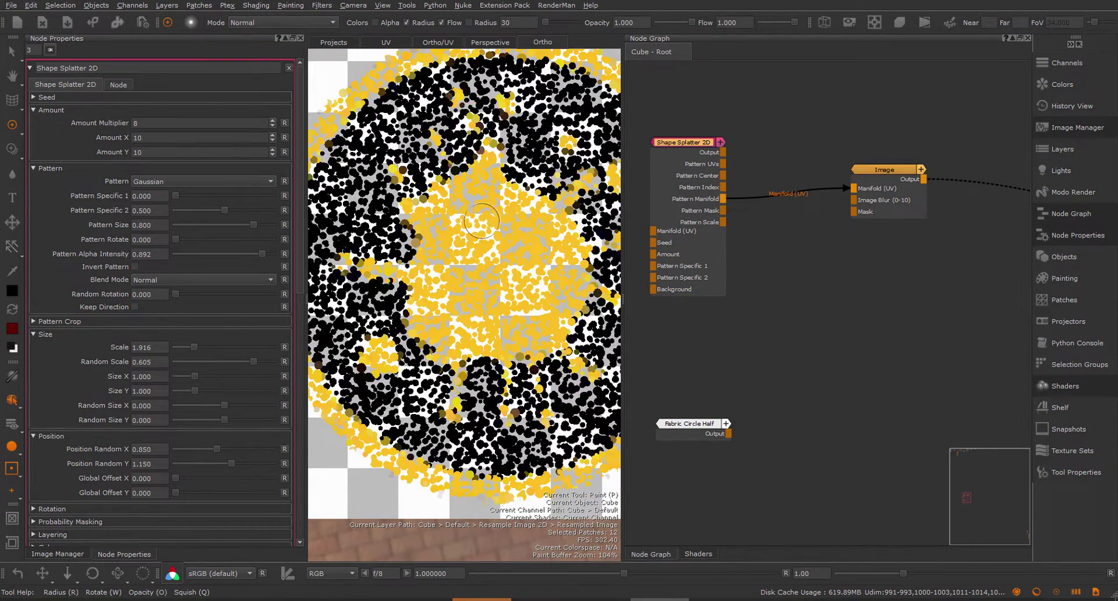
# Step: Examine up close how the dense splattered circles pick up single colors from the splat picture
pyautogui.keyDown('alt'); pyautogui.moveTo(479, 224); pyautogui.dragTo(507, 218, button='right'); pyautogui.keyUp('alt')
pyautogui.keyDown('alt'); pyautogui.moveTo(400, 210); pyautogui.dragTo(459, 260, button='middle'); pyautogui.keyUp('alt')
pyautogui.keyDown('alt'); pyautogui.moveTo(439, 262); pyautogui.dragTo(457, 257, button='right'); pyautogui.keyUp('alt')
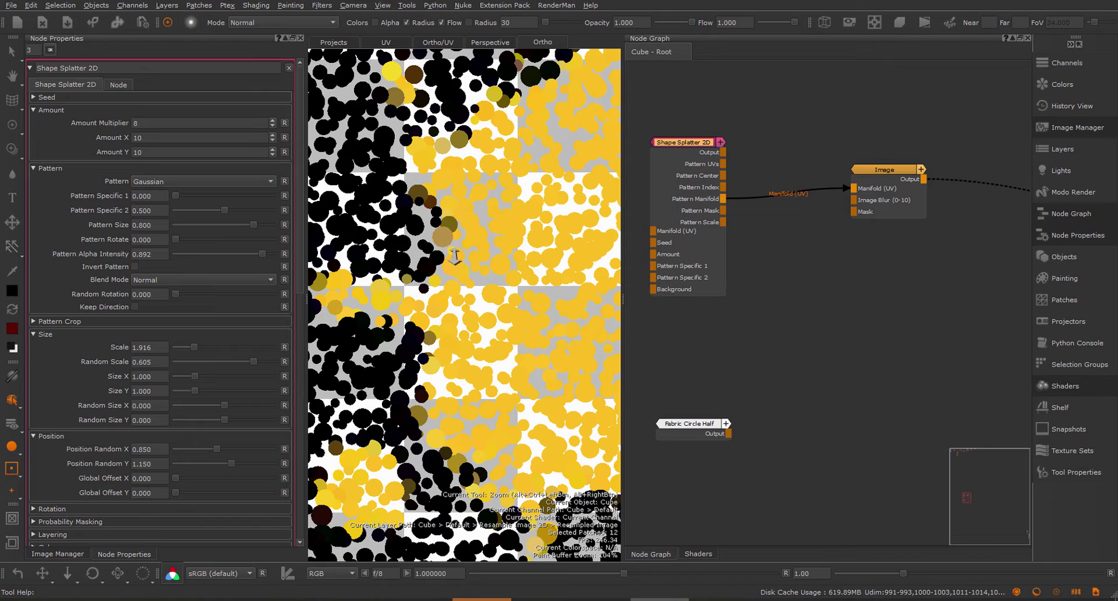
pyautogui.keyDown('alt'); pyautogui.moveTo(418, 326); pyautogui.dragTo(436, 319, button='right'); pyautogui.keyUp('alt')
pyautogui.keyDown('alt'); pyautogui.moveTo(436, 319); pyautogui.dragTo(487, 293, button='middle'); pyautogui.keyUp('alt')
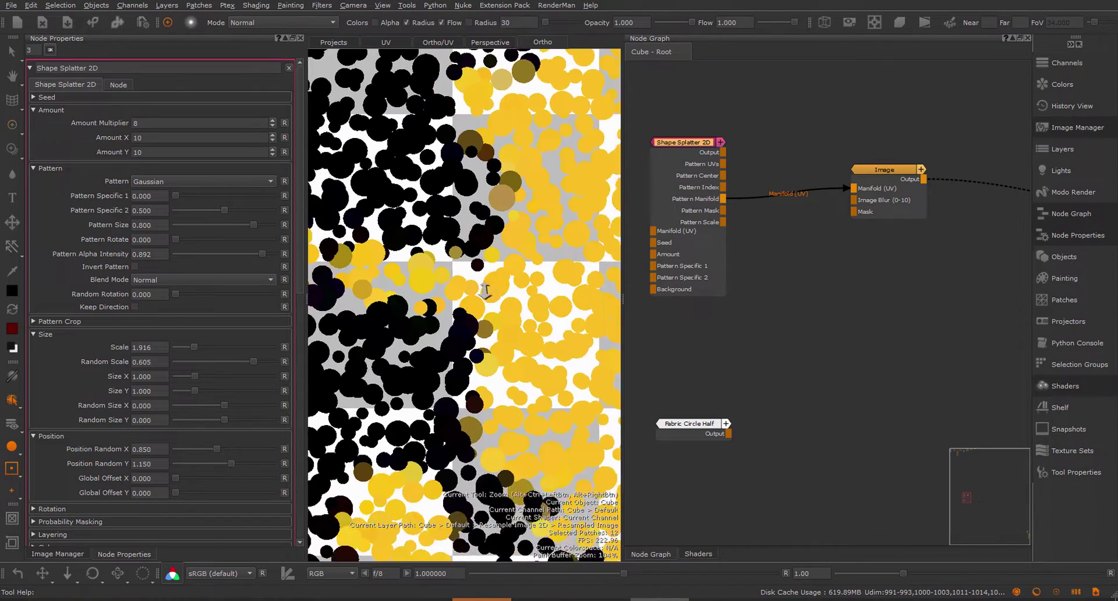
pyautogui.moveTo(486, 293)
pyautogui.keyDown('alt'); pyautogui.mouseDown(button='right')
pyautogui.moveTo(506, 284)
pyautogui.moveTo(469, 296)
pyautogui.mouseUp(button='right'); pyautogui.keyUp('alt')
pyautogui.keyDown('alt'); pyautogui.moveTo(518, 247); pyautogui.dragTo(454, 265, button='middle'); pyautogui.keyUp('alt')
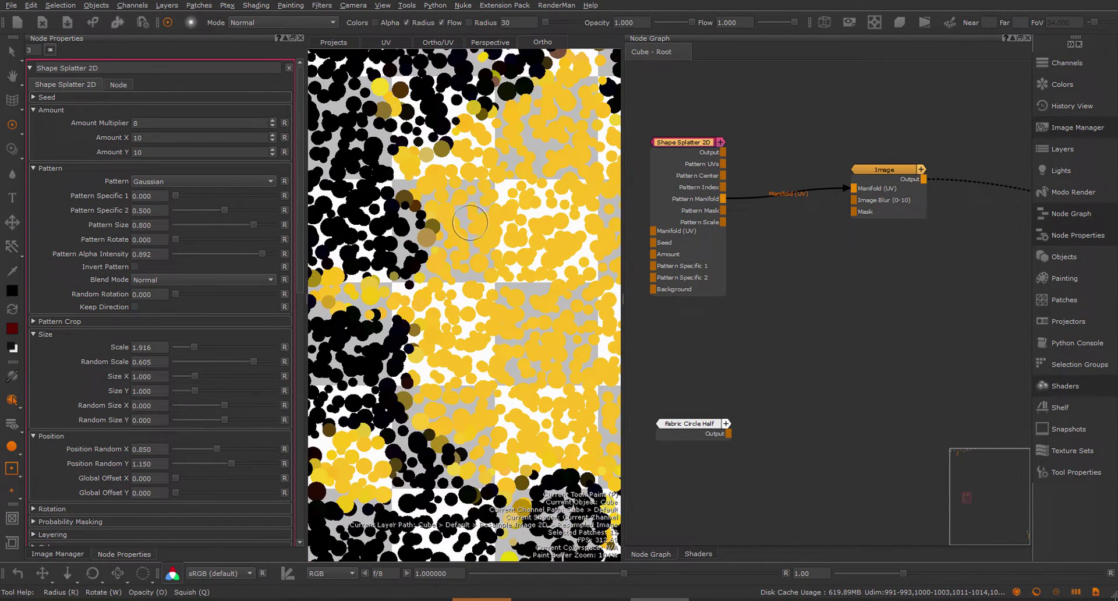
pyautogui.keyDown('alt'); pyautogui.moveTo(465, 226); pyautogui.dragTo(451, 230, button='right'); pyautogui.keyUp('alt')
pyautogui.keyDown('alt'); pyautogui.moveTo(451, 230); pyautogui.dragTo(449, 230, button='middle'); pyautogui.keyUp('alt')
pyautogui.scroll(-3, 449, 231)
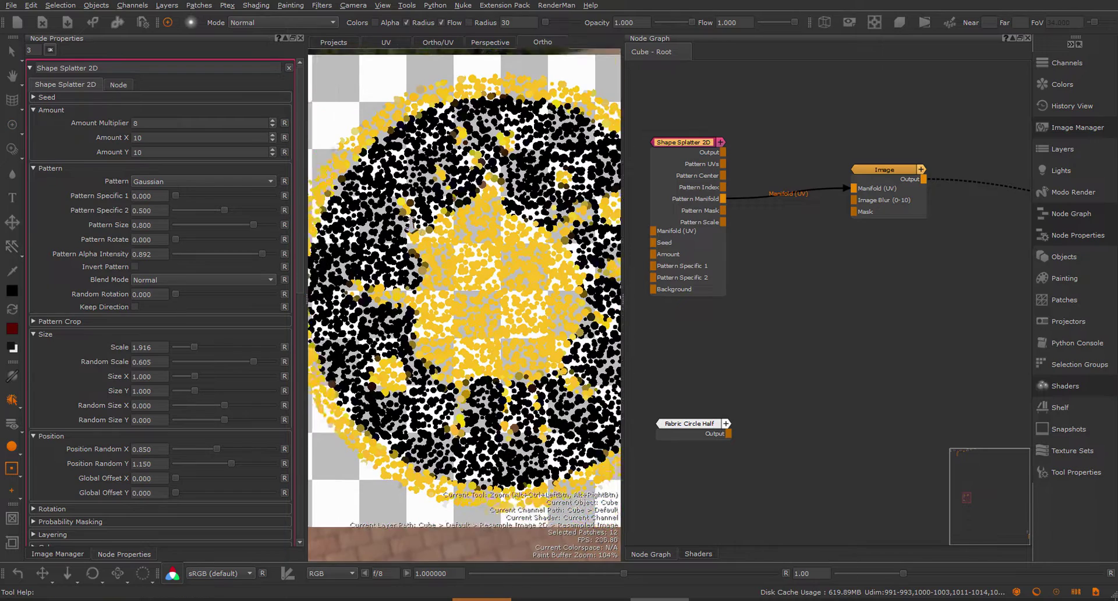
pyautogui.scroll(-1, 301, 245)
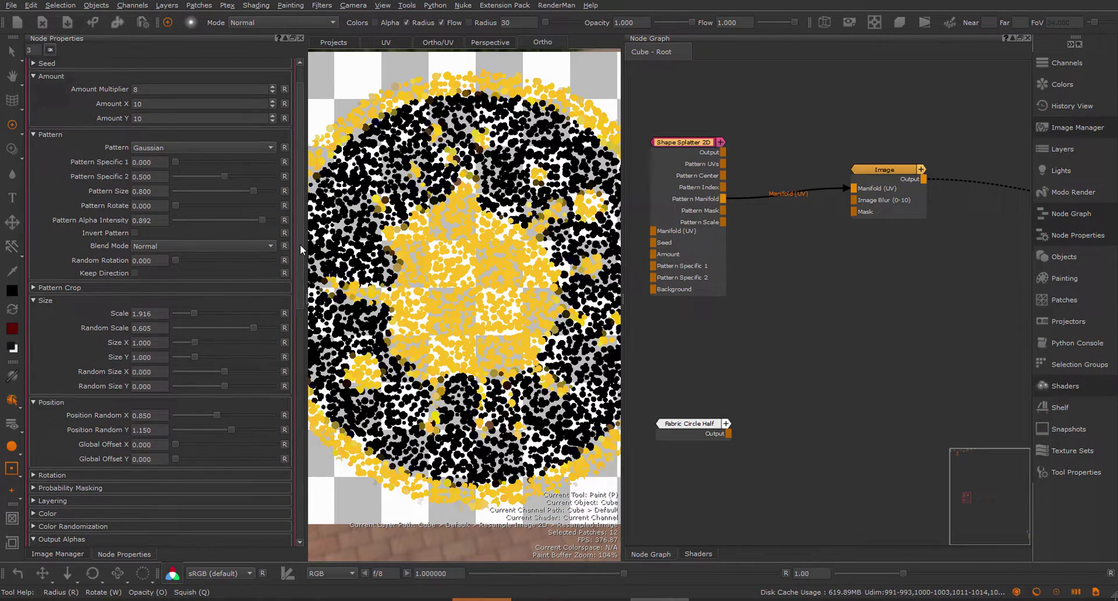
# Step: Set the splattered shapes' Scale to 1.557, Size X to 4.431, Size Y to 0.539 and Rotation Random to 0.497
pyautogui.scroll(1, 227, 300)
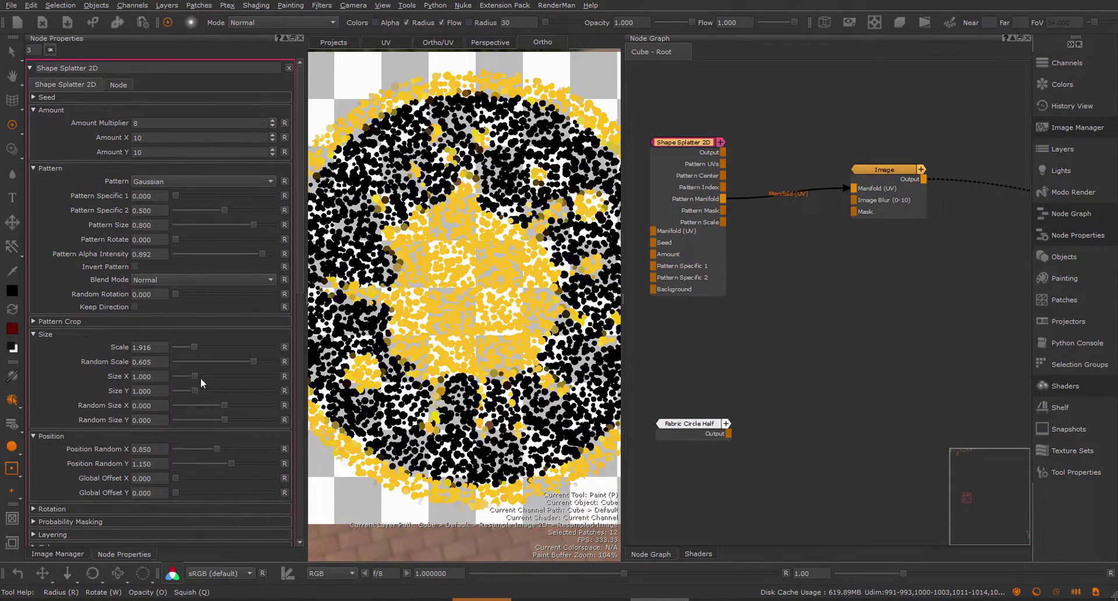
pyautogui.moveTo(196, 379)
pyautogui.mouseDown()
pyautogui.moveTo(225, 380)
pyautogui.moveTo(204, 391)
pyautogui.mouseUp()
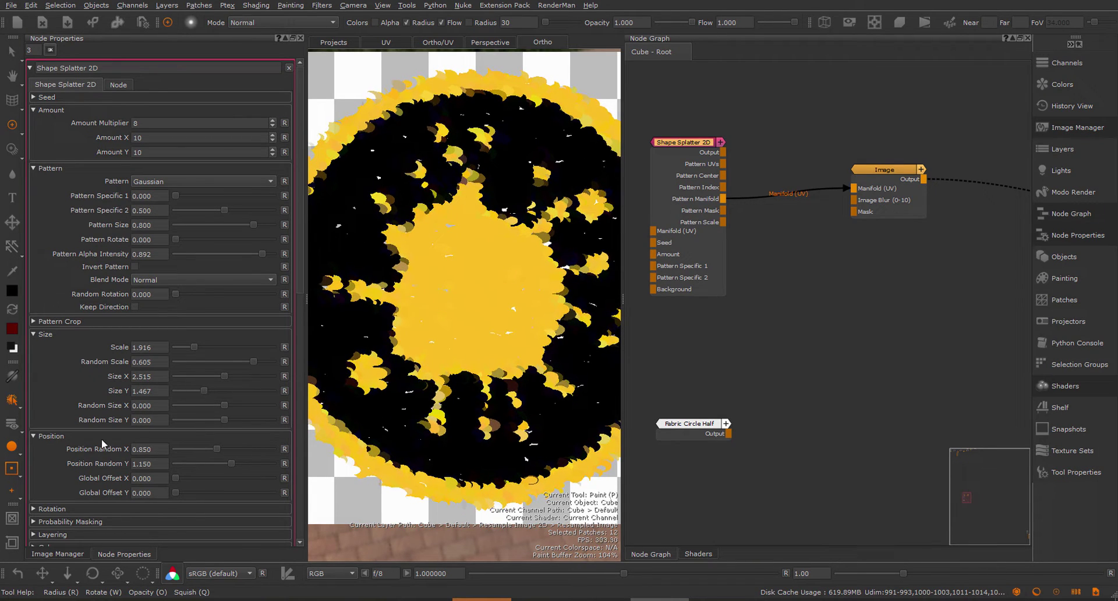
pyautogui.click(51, 508)
pyautogui.scroll(-3, 61, 473)
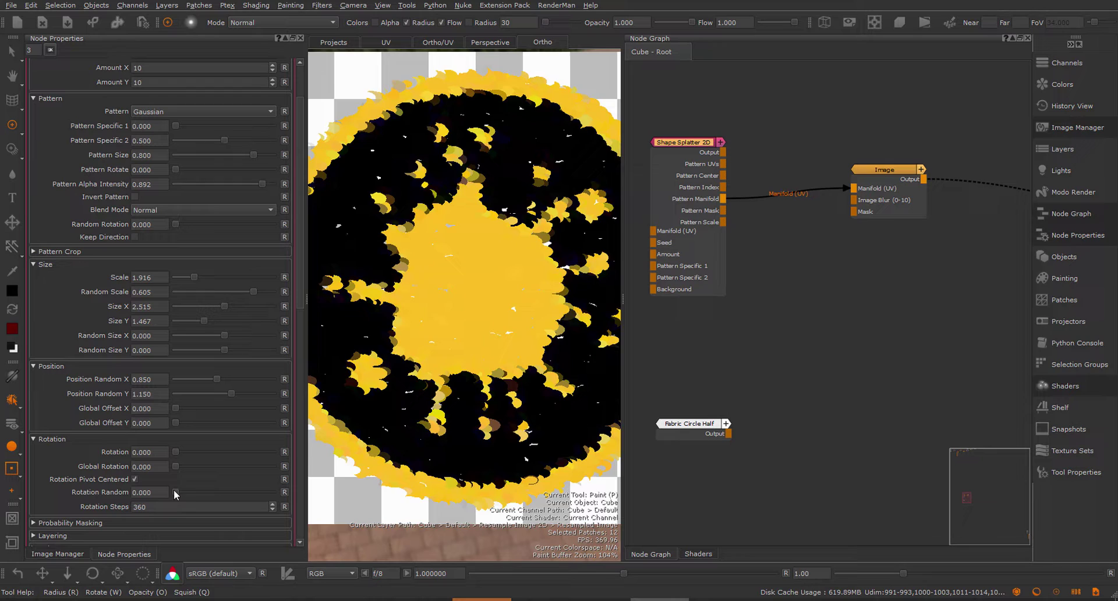
pyautogui.moveTo(174, 492); pyautogui.dragTo(222, 492)
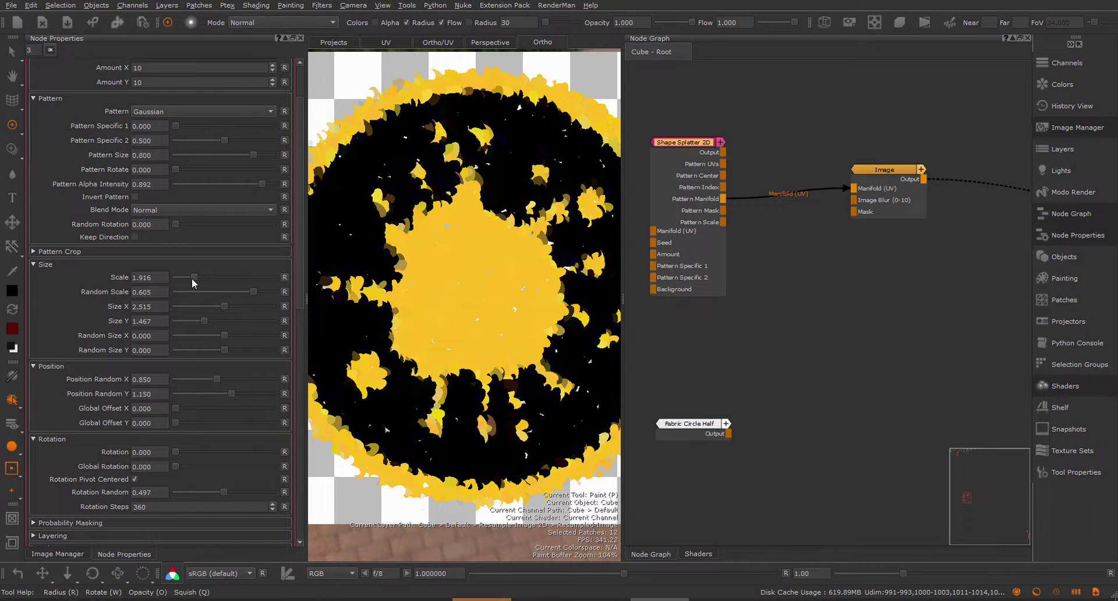
pyautogui.moveTo(192, 278)
pyautogui.mouseDown()
pyautogui.moveTo(260, 307)
pyautogui.moveTo(186, 321)
pyautogui.mouseUp()
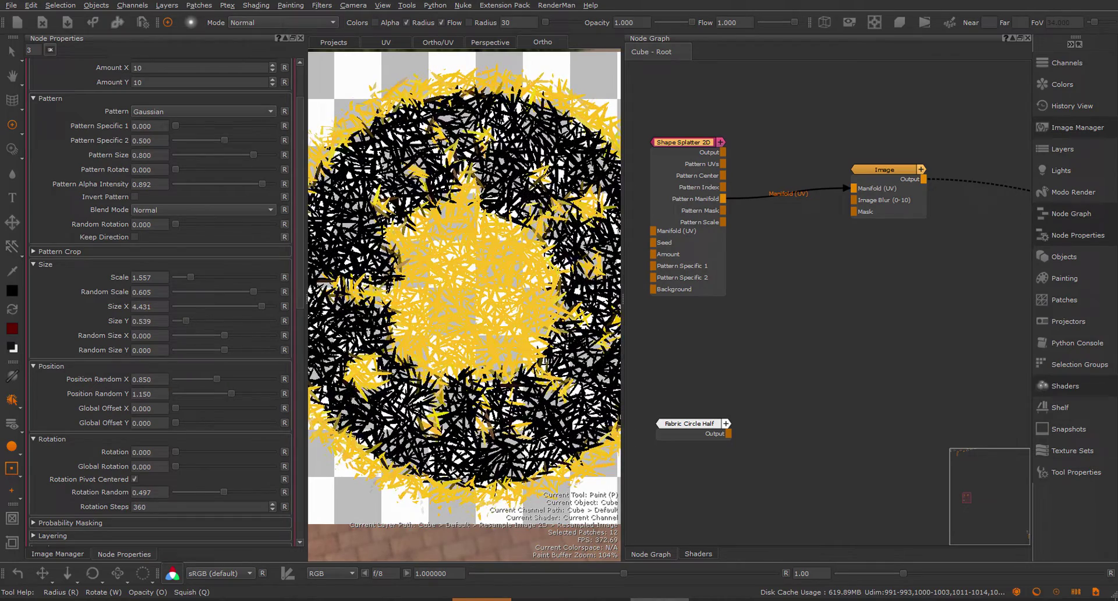
# Step: Inspect the thin slivers, and set Position Random X to 0.623 and Position Random Y to 1.114
pyautogui.keyDown('alt'); pyautogui.moveTo(464, 305); pyautogui.dragTo(408, 305, button='right'); pyautogui.keyUp('alt')
pyautogui.keyDown('alt'); pyautogui.moveTo(408, 245); pyautogui.dragTo(435, 308, button='middle'); pyautogui.keyUp('alt')
pyautogui.keyDown('alt'); pyautogui.moveTo(436, 309); pyautogui.dragTo(388, 203, button='right'); pyautogui.keyUp('alt')
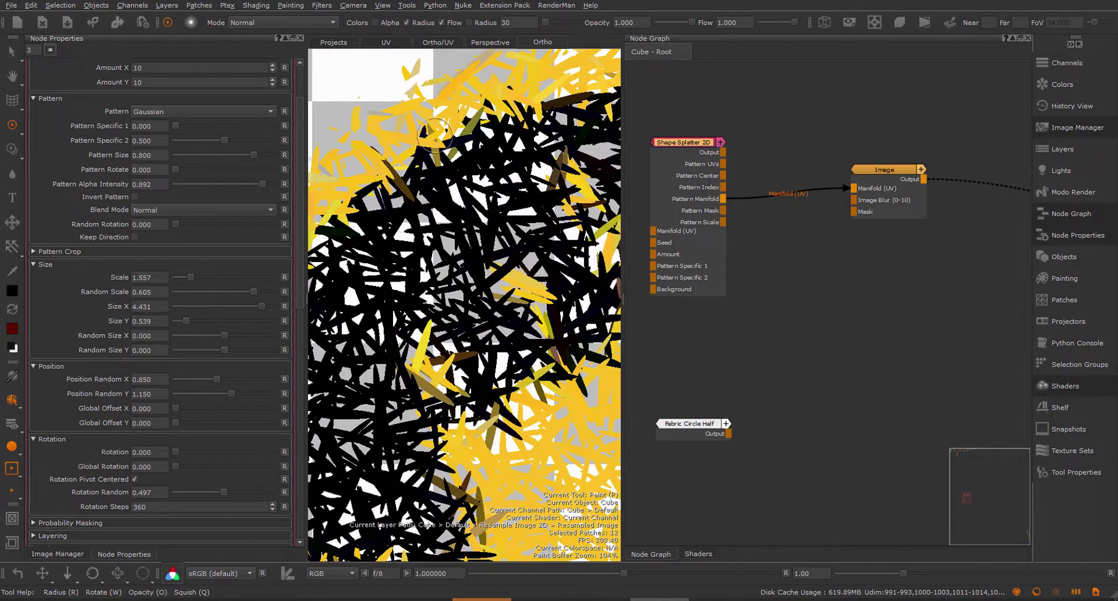
pyautogui.keyDown('alt'); pyautogui.moveTo(461, 283); pyautogui.dragTo(425, 263, button='middle'); pyautogui.keyUp('alt')
pyautogui.keyDown('alt'); pyautogui.moveTo(425, 264); pyautogui.dragTo(488, 205, button='right'); pyautogui.keyUp('alt')
pyautogui.keyDown('alt'); pyautogui.moveTo(492, 218); pyautogui.dragTo(466, 200, button='middle'); pyautogui.keyUp('alt')
pyautogui.moveTo(228, 393); pyautogui.dragTo(191, 378)
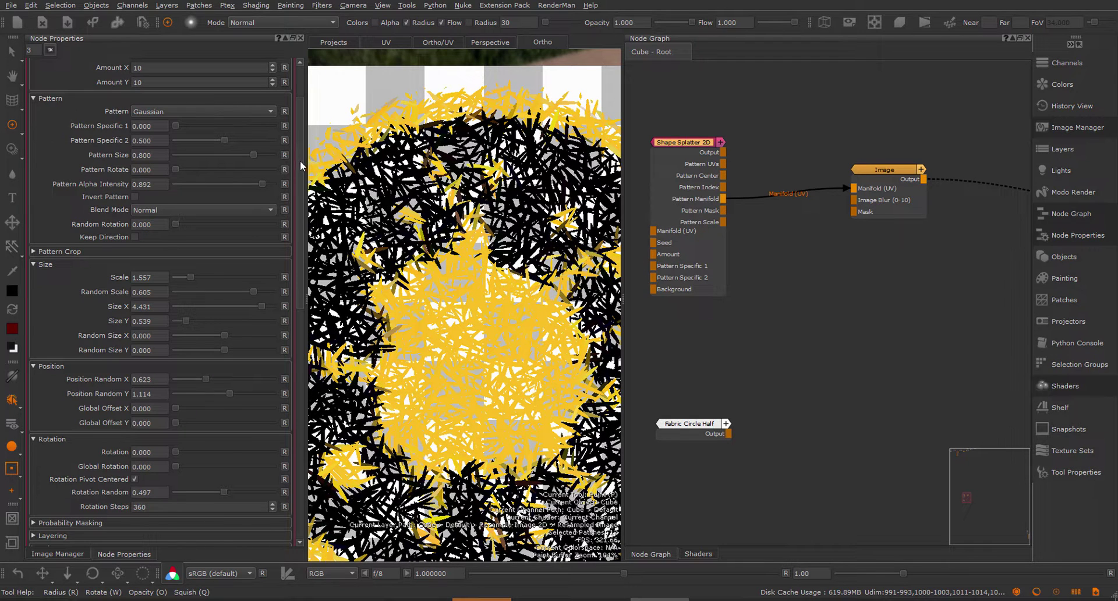
pyautogui.moveTo(300, 163); pyautogui.dragTo(301, 118)
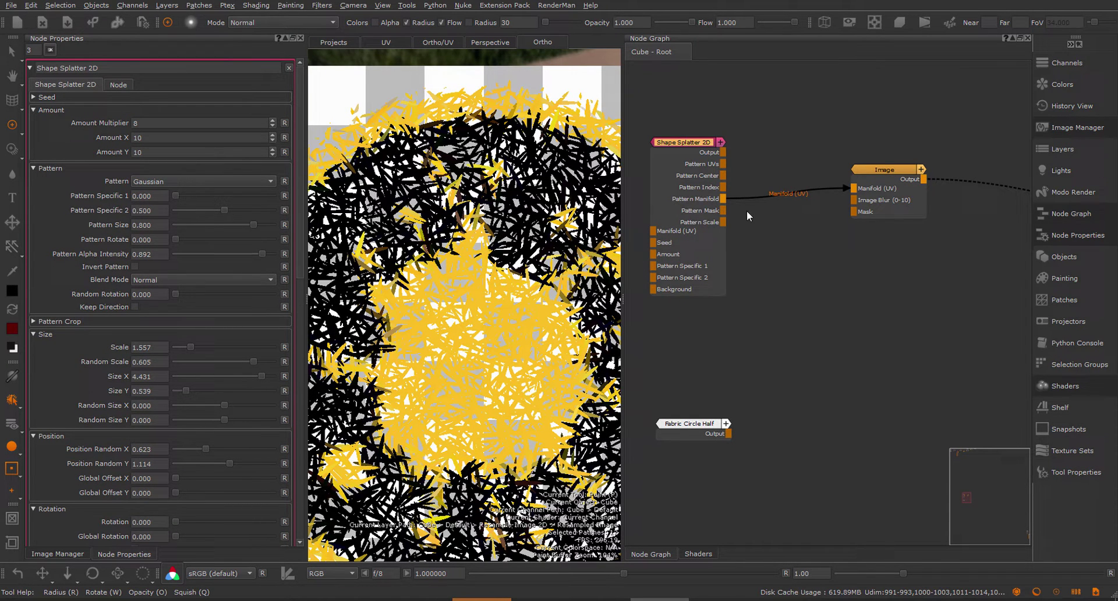
# Step: Connect the Shape Splatter's Pattern Mask output to the Image node's Mask input and inspect the masked slivers
pyautogui.scroll(1, 693, 196)
pyautogui.moveTo(707, 198); pyautogui.dragTo(869, 200)
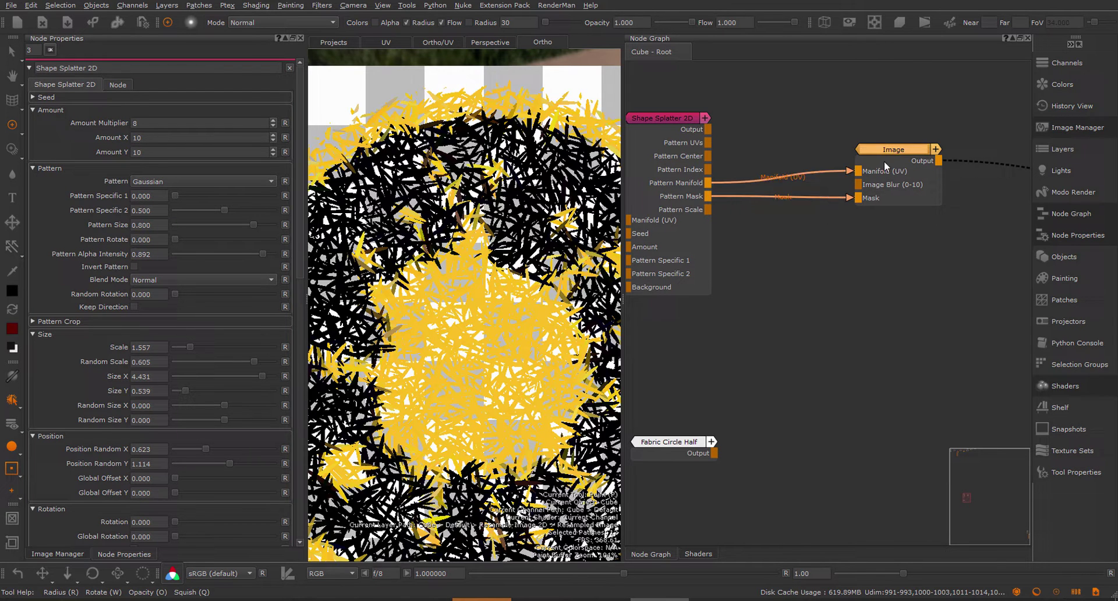
pyautogui.moveTo(883, 160); pyautogui.dragTo(882, 170)
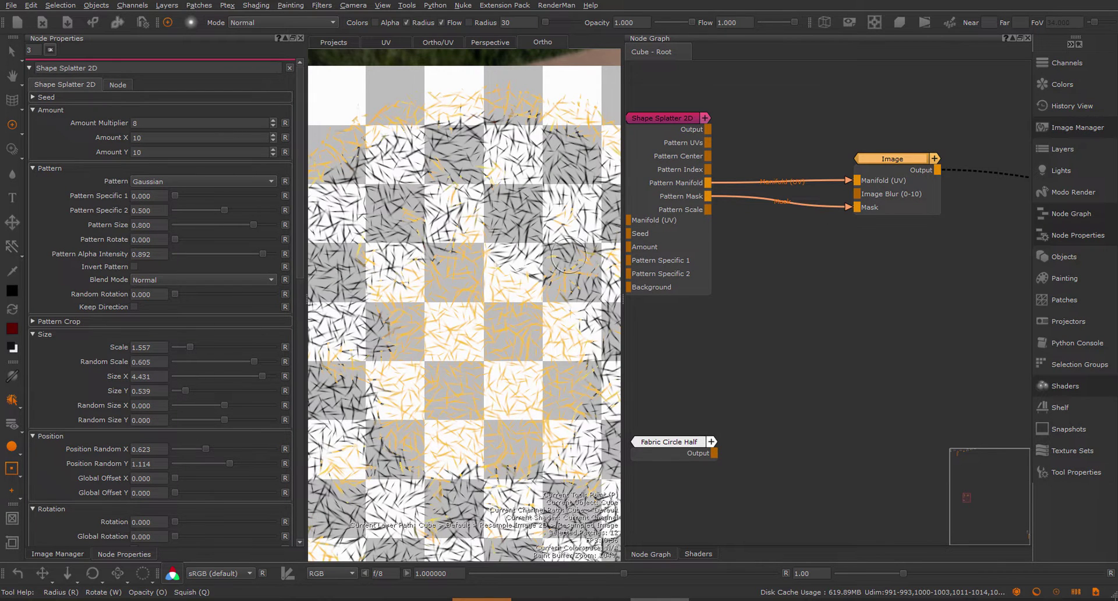
pyautogui.moveTo(507, 315)
pyautogui.keyDown('alt'); pyautogui.mouseDown(button='right')
pyautogui.moveTo(425, 316)
pyautogui.moveTo(528, 317)
pyautogui.moveTo(505, 312)
pyautogui.mouseUp(button='right'); pyautogui.keyUp('alt')
pyautogui.keyDown('alt'); pyautogui.moveTo(504, 312); pyautogui.dragTo(483, 291, button='middle'); pyautogui.keyUp('alt')
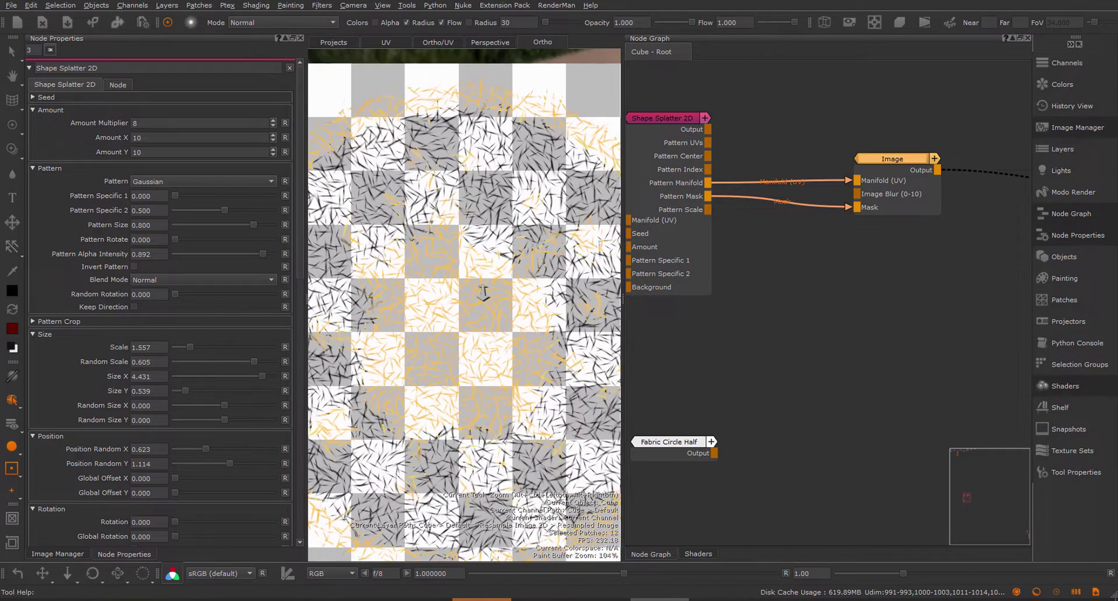
# Step: Reposition the Shape Splatter 2D node in the graph and set its Pattern Alpha Intensity to 0.988
pyautogui.scroll(-1, 482, 299)
pyautogui.scroll(-4, 736, 299)
pyautogui.moveTo(860, 235); pyautogui.dragTo(866, 233)
pyautogui.scroll(2, 436, 226)
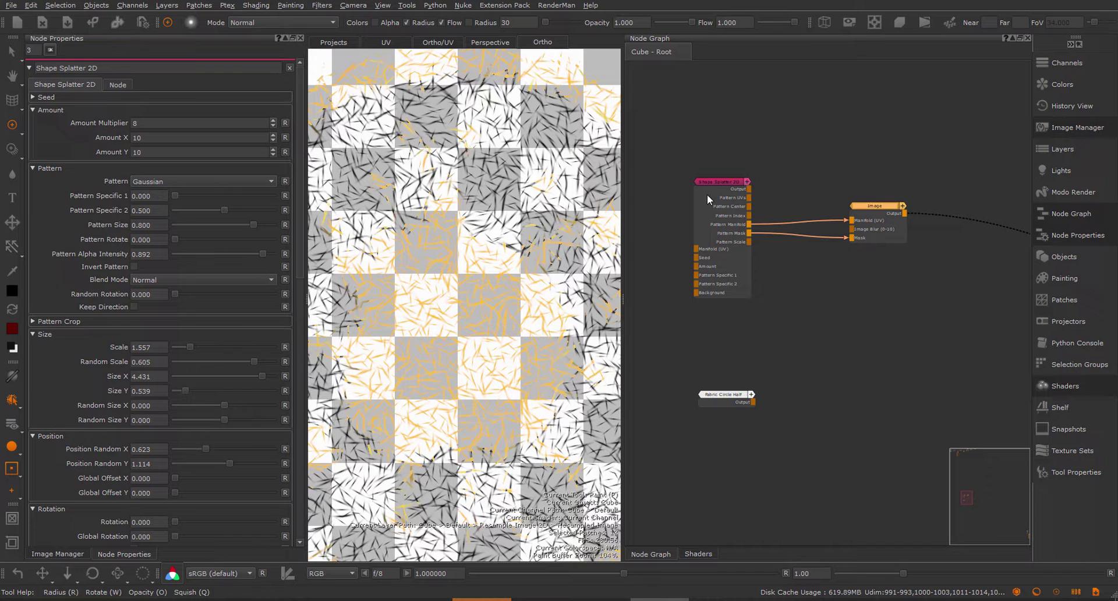
pyautogui.moveTo(708, 194); pyautogui.dragTo(690, 201)
pyautogui.moveTo(782, 309); pyautogui.dragTo(780, 351, button='middle')
pyautogui.click(689, 151)
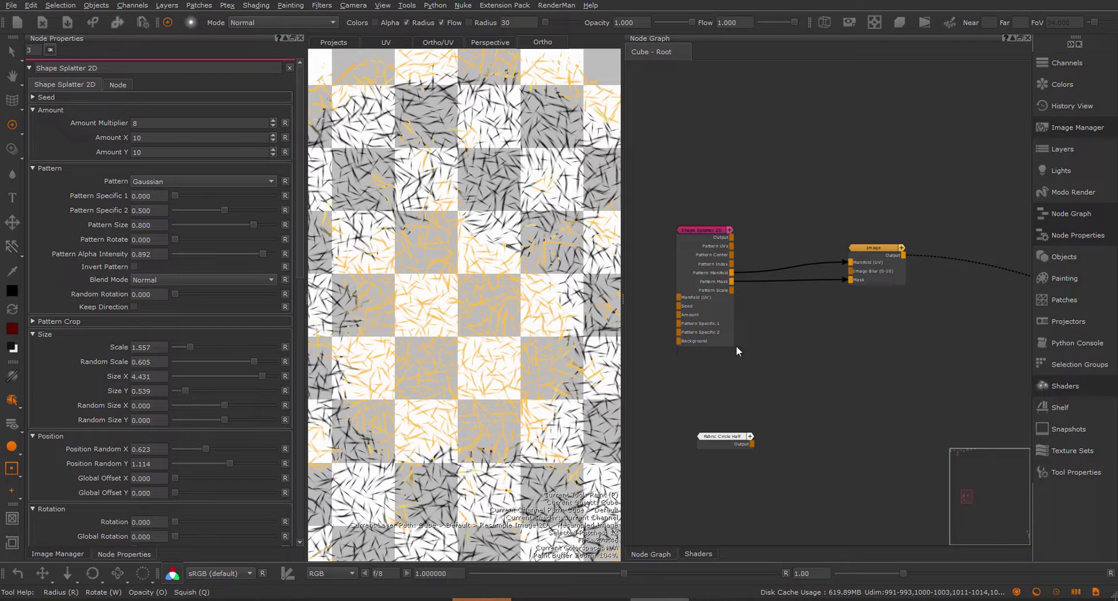
pyautogui.scroll(2, 743, 295)
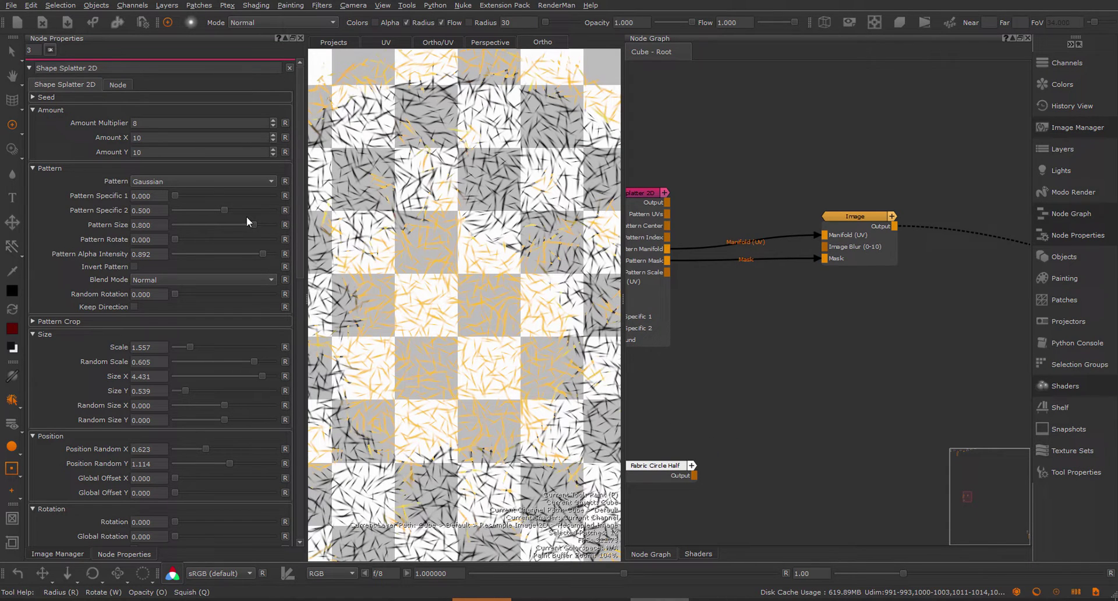
pyautogui.moveTo(257, 251)
pyautogui.mouseDown()
pyautogui.moveTo(234, 254)
pyautogui.moveTo(270, 260)
pyautogui.mouseUp()
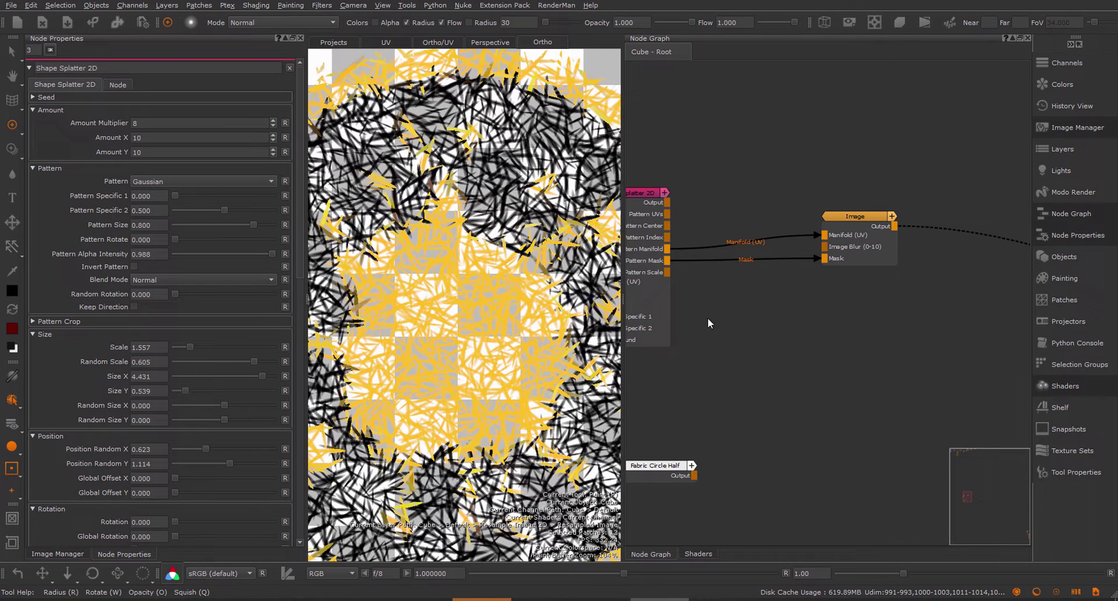
# Step: Add a Manifold Warp node below the Image node
pyautogui.press('Tab')
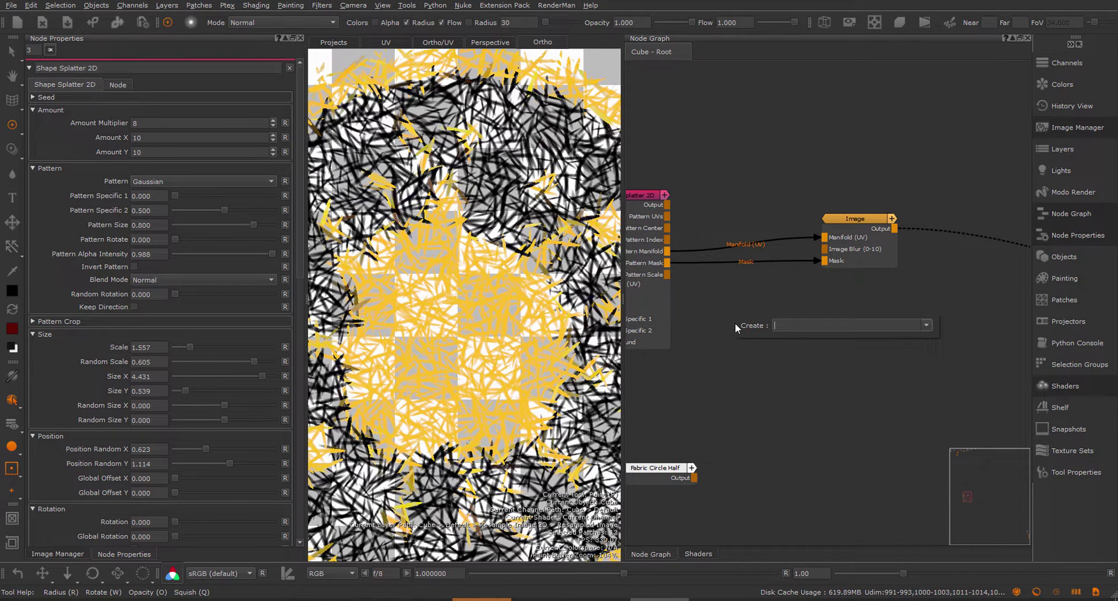
pyautogui.write('warp')
pyautogui.press('Down')
pyautogui.press('Down')
pyautogui.press('Down')
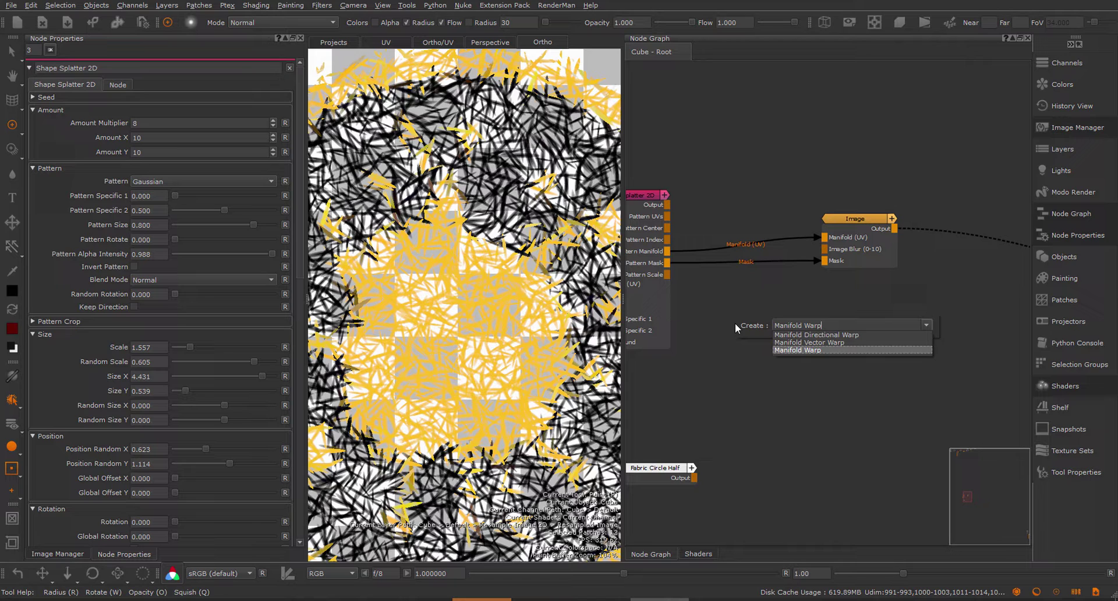
pyautogui.press('Return')
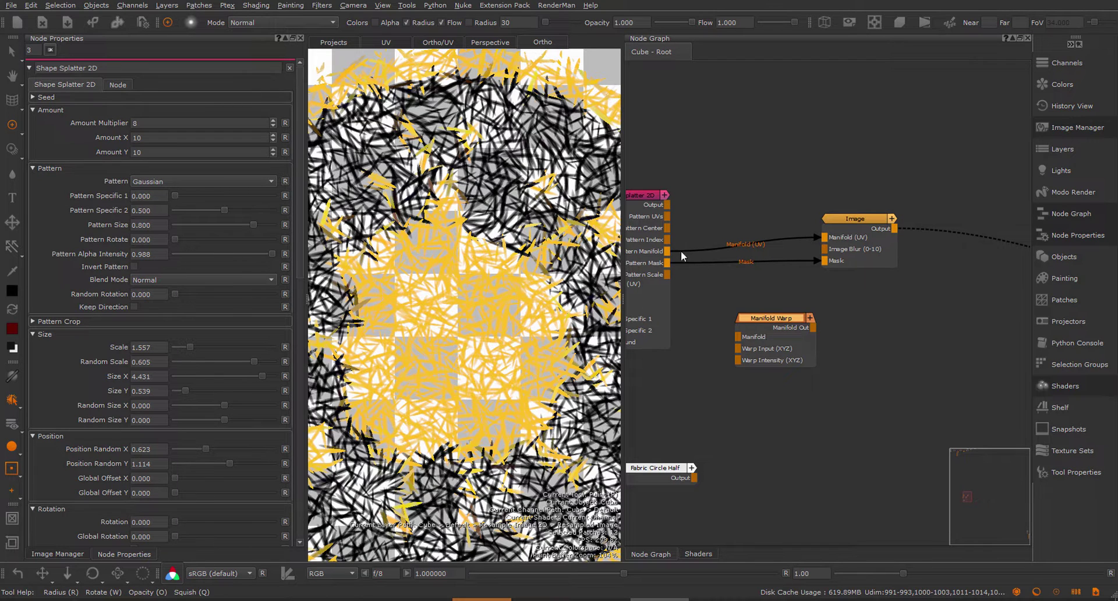
# Step: Wire the Manifold Warp between the Pattern Manifold output and the Image's Manifold (UV) input, and place it between the two nodes
pyautogui.moveTo(667, 251); pyautogui.dragTo(743, 335)
pyautogui.moveTo(813, 327); pyautogui.dragTo(838, 238)
pyautogui.moveTo(788, 319); pyautogui.dragTo(762, 184)
pyautogui.moveTo(874, 233); pyautogui.dragTo(923, 236)
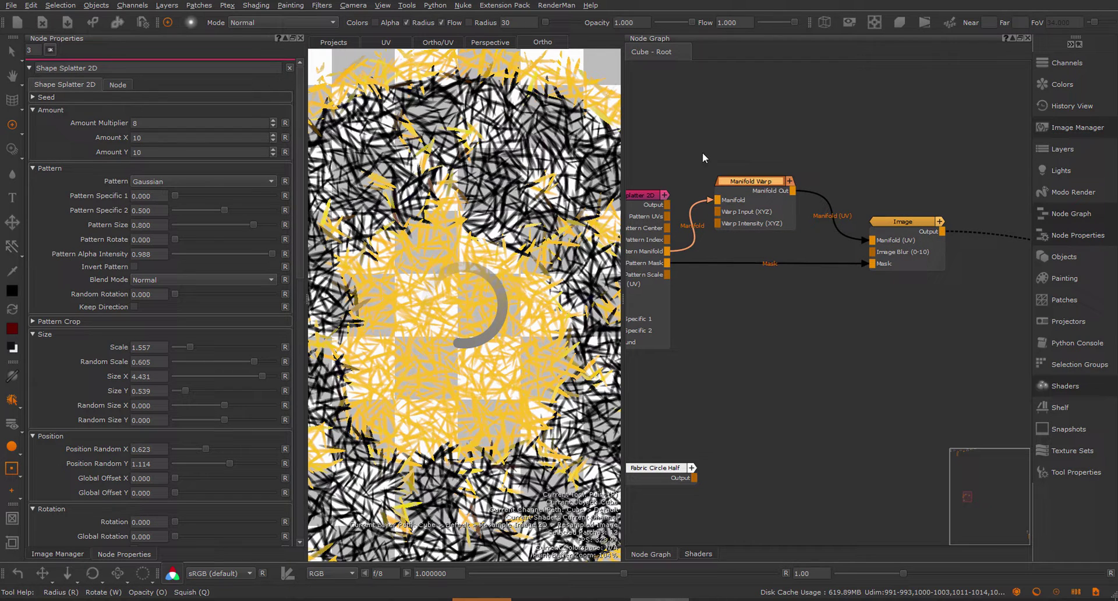
# Step: Add a Cloud node above the Shape Splatter and connect its output to the Manifold Warp's Warp Input (XYZ)
pyautogui.press('Tab')
pyautogui.write('cloud')
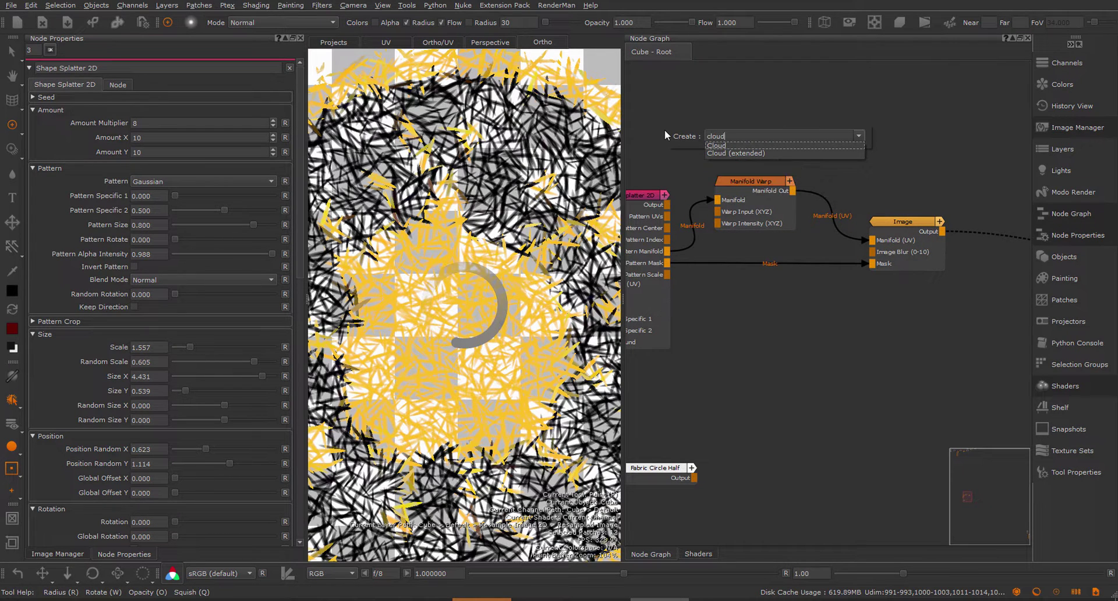
pyautogui.click(718, 146)
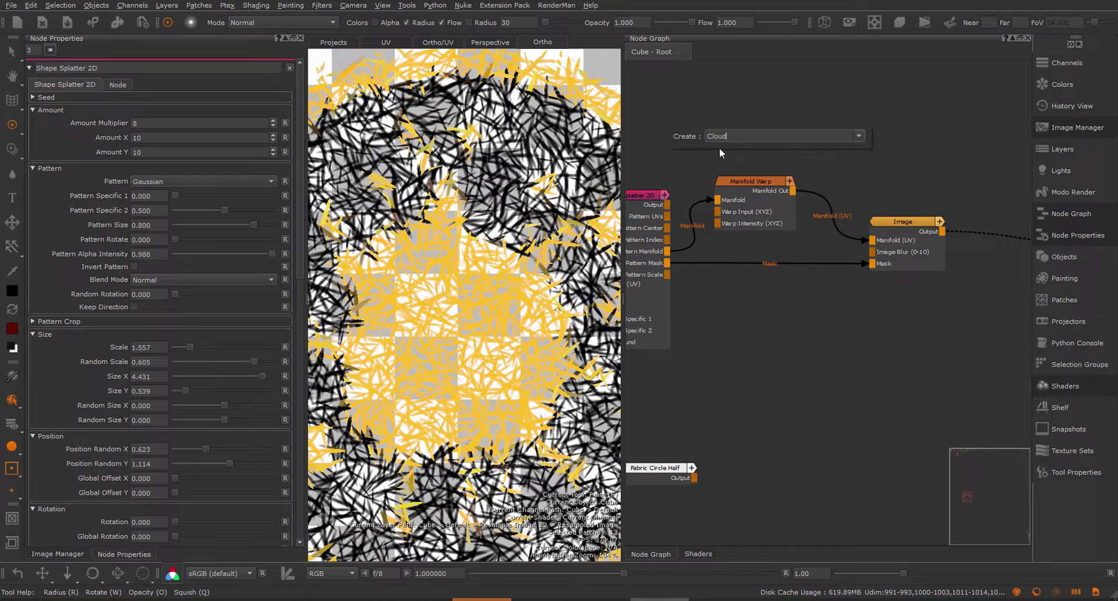
pyautogui.moveTo(715, 146); pyautogui.dragTo(729, 211)
# Step: Collapse the Manifold Warp node completely and reduce the Shape Splatter 2D node to its connected ports
pyautogui.click(789, 181)
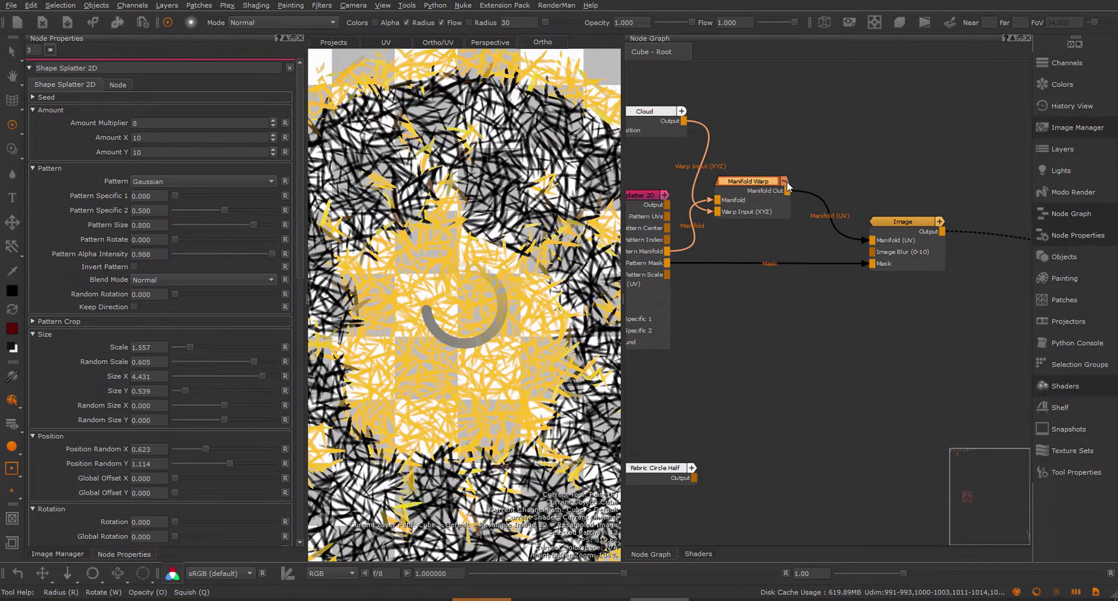
pyautogui.click(787, 181)
pyautogui.click(665, 195)
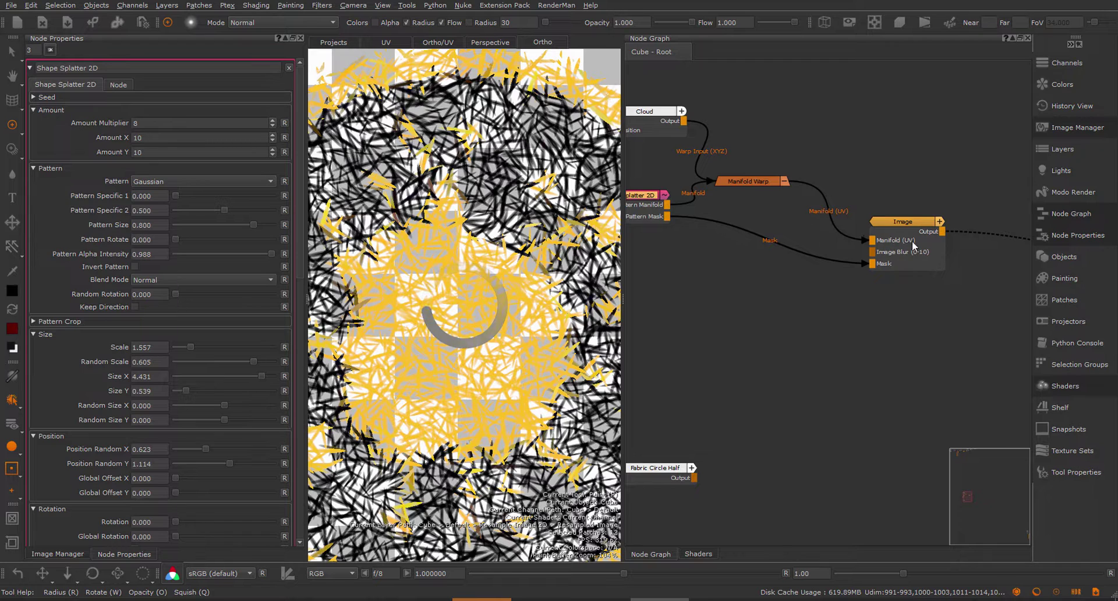
# Step: Line up the Image node beside the Manifold Warp and set the Manifold Warp's Intensity to 0.140
pyautogui.moveTo(903, 224); pyautogui.dragTo(882, 172)
pyautogui.click(757, 181)
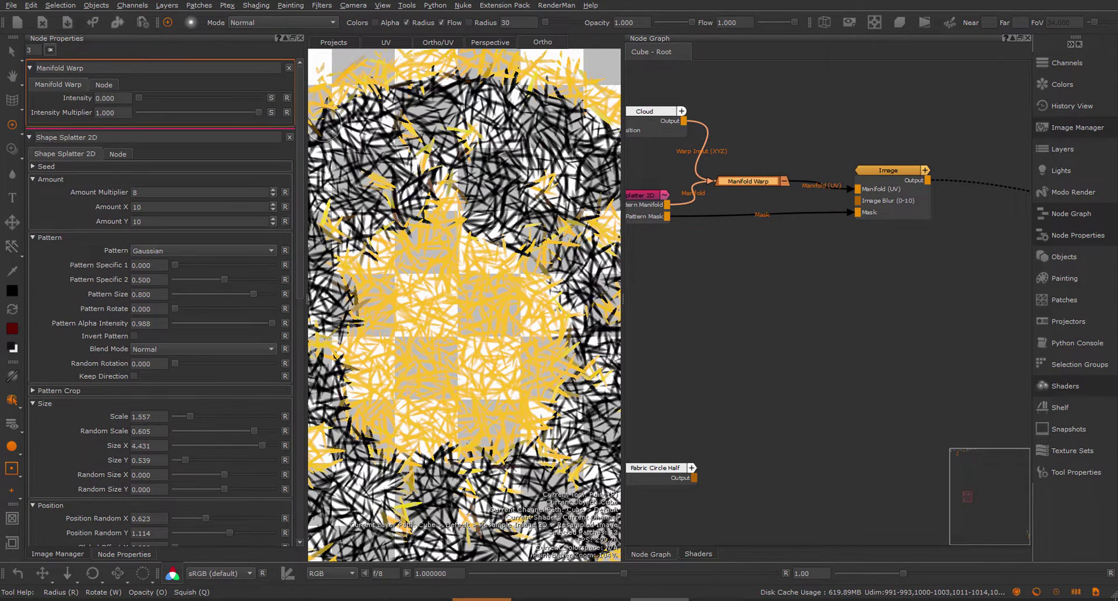
pyautogui.moveTo(138, 97)
pyautogui.mouseDown()
pyautogui.moveTo(182, 101)
pyautogui.moveTo(155, 106)
pyautogui.mouseUp()
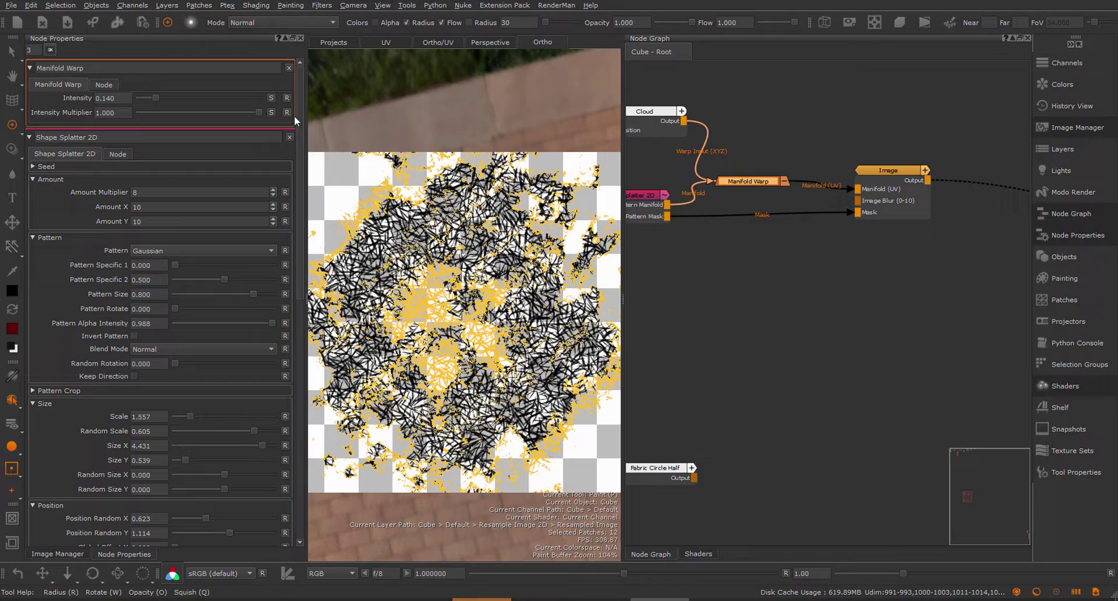
# Step: Set the Cloud node's Size to 0.354 and its Roughness to 0.036
pyautogui.moveTo(667, 120); pyautogui.dragTo(663, 126)
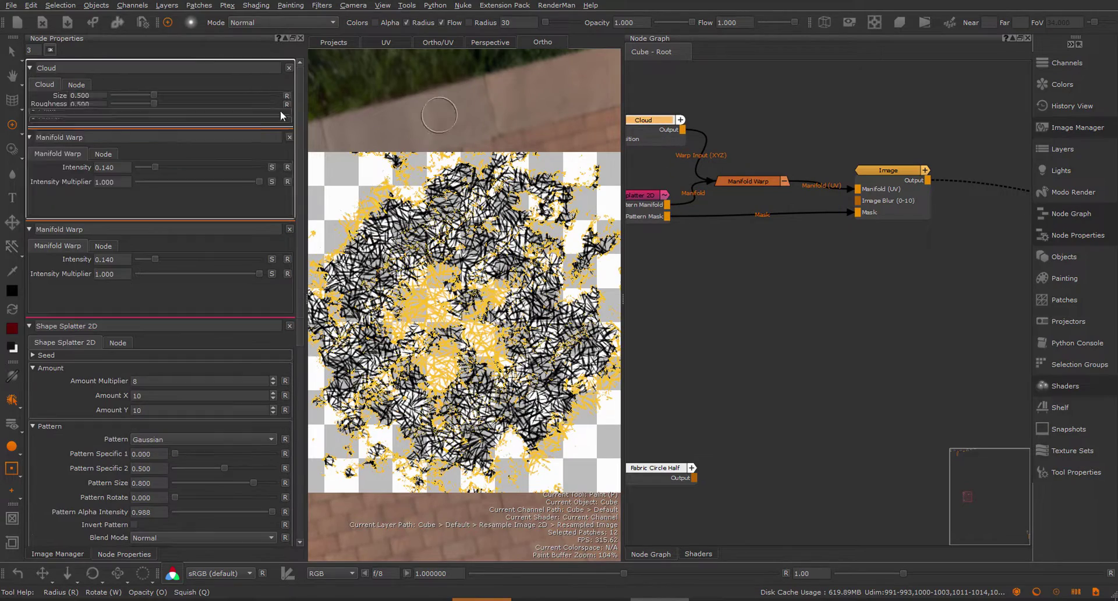
pyautogui.moveTo(155, 98); pyautogui.dragTo(142, 106)
pyautogui.moveTo(466, 244)
pyautogui.keyDown('alt'); pyautogui.mouseDown(button='right')
pyautogui.moveTo(512, 245)
pyautogui.moveTo(475, 245)
pyautogui.mouseUp(button='right'); pyautogui.keyUp('alt')
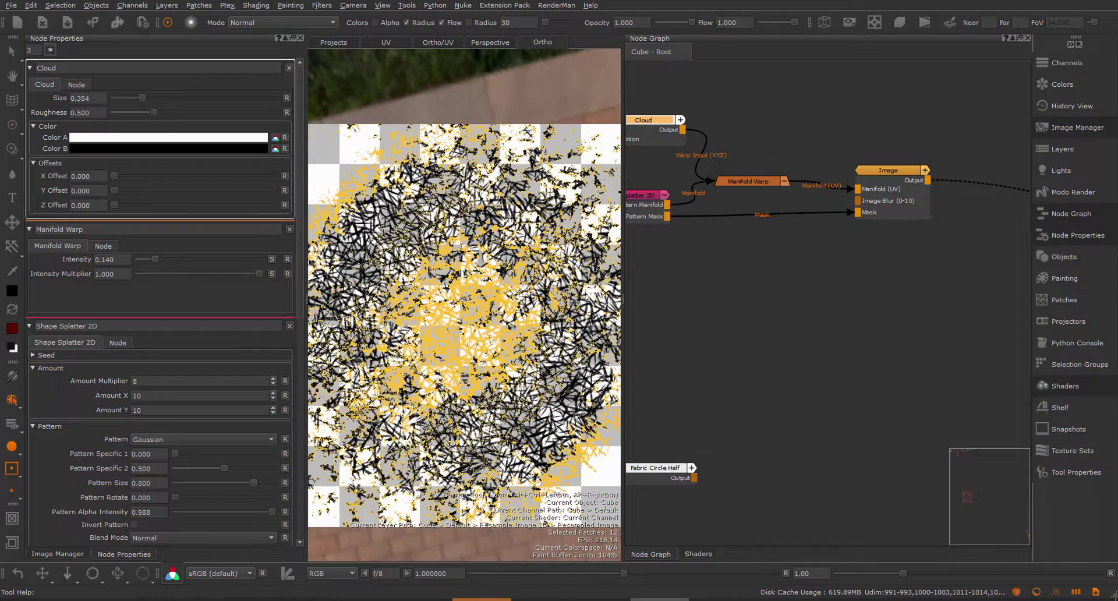
pyautogui.moveTo(152, 112); pyautogui.dragTo(118, 113)
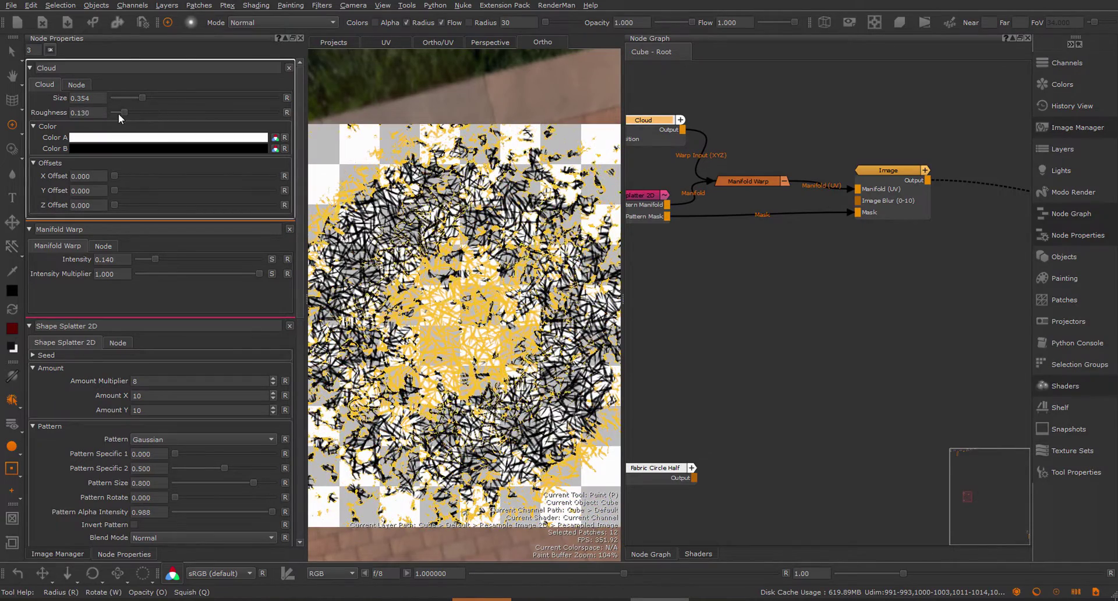
pyautogui.click(116, 113)
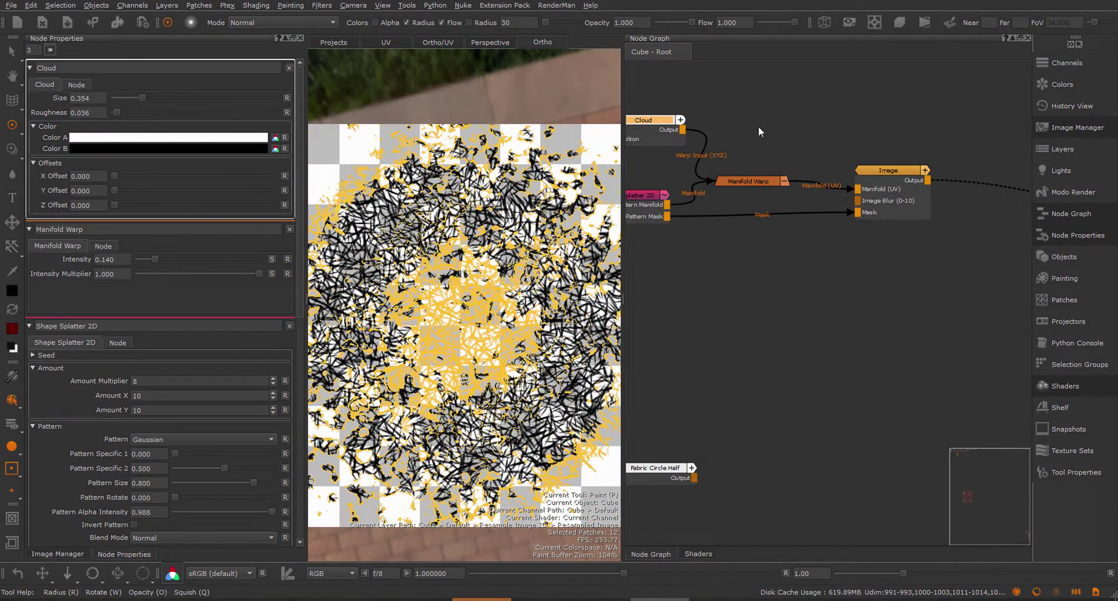
# Step: Search the procedural masks library for "5r3" and add the Resample 2D preset to the node graph below the Shape Splatter 2D
pyautogui.click(759, 180)
pyautogui.moveTo(739, 306); pyautogui.dragTo(759, 259, button='middle')
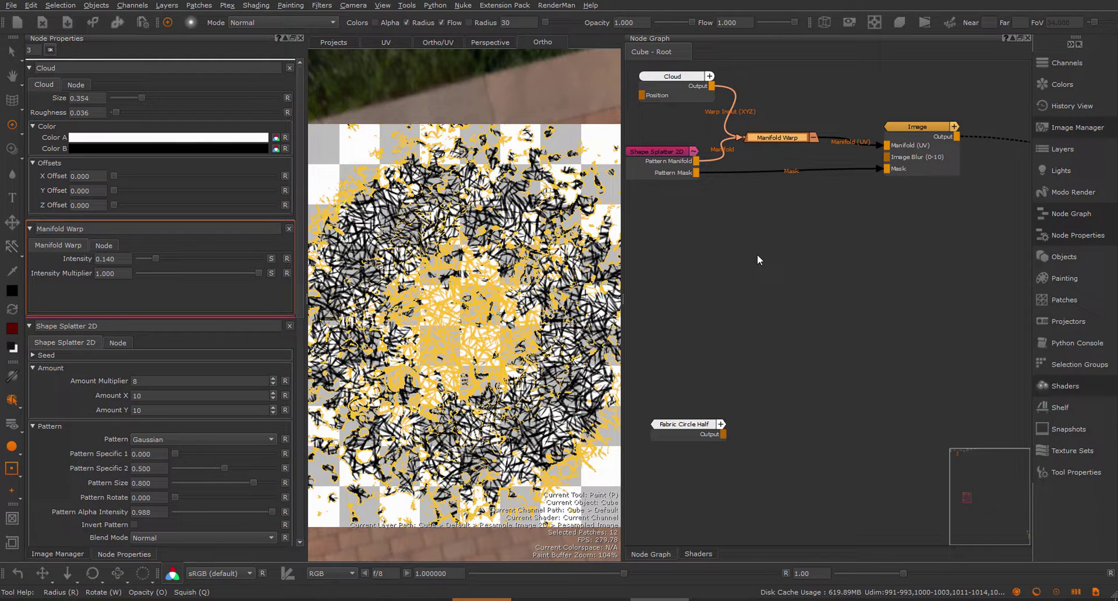
pyautogui.rightClick(655, 242)
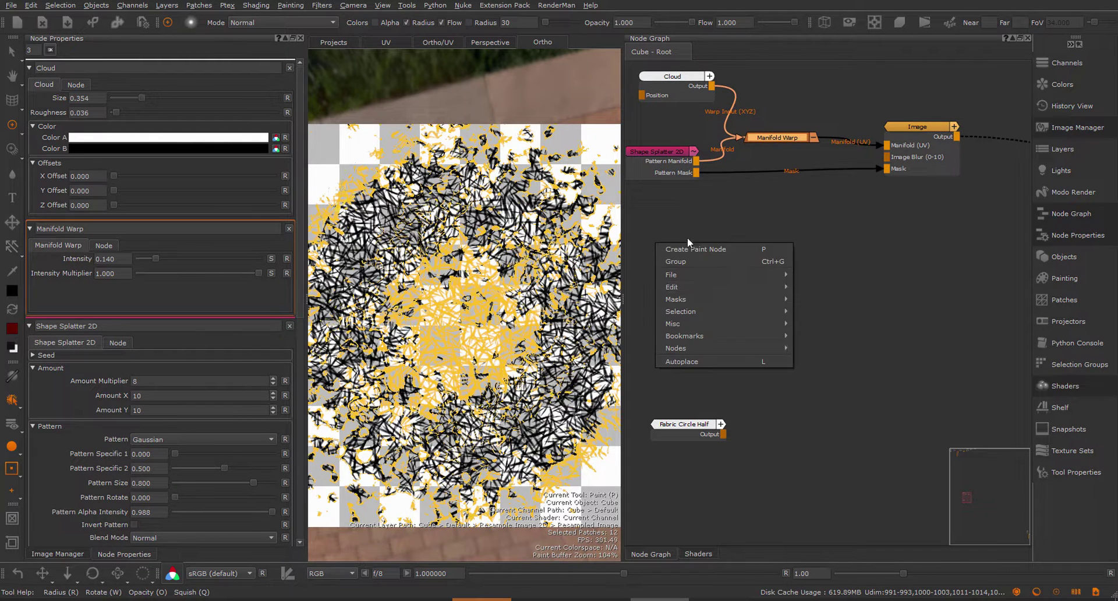
pyautogui.moveTo(708, 297)
pyautogui.click(830, 299)
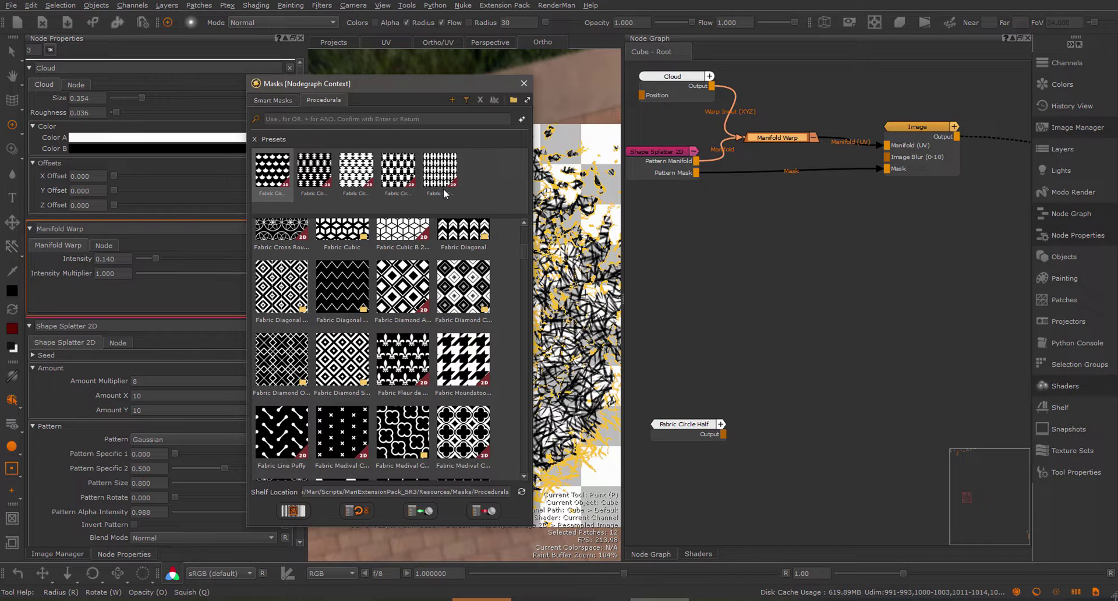
pyautogui.write('5')
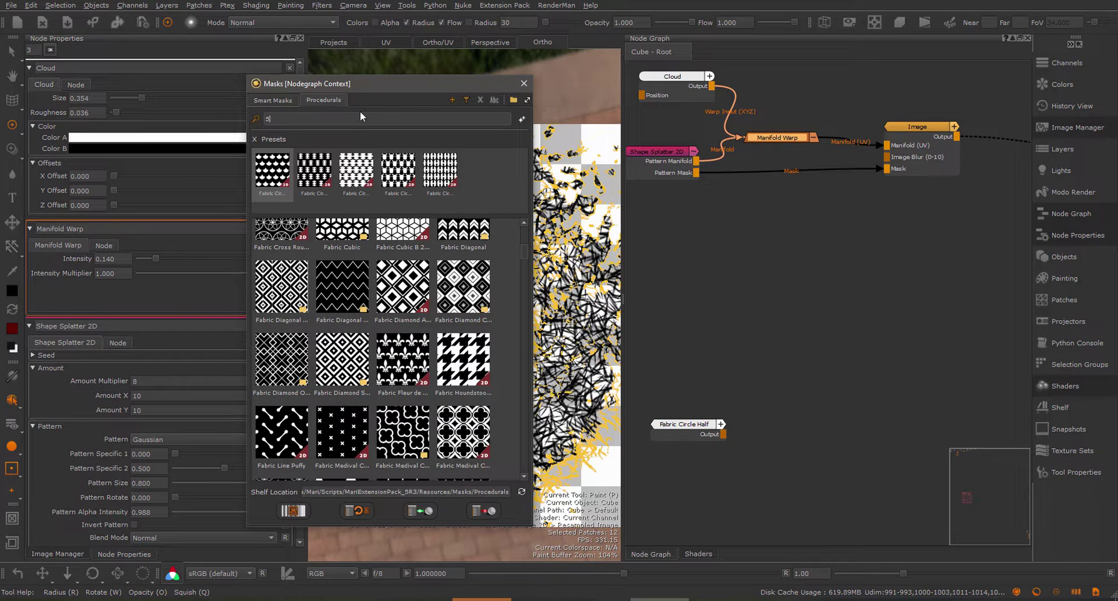
pyautogui.write('rf33')
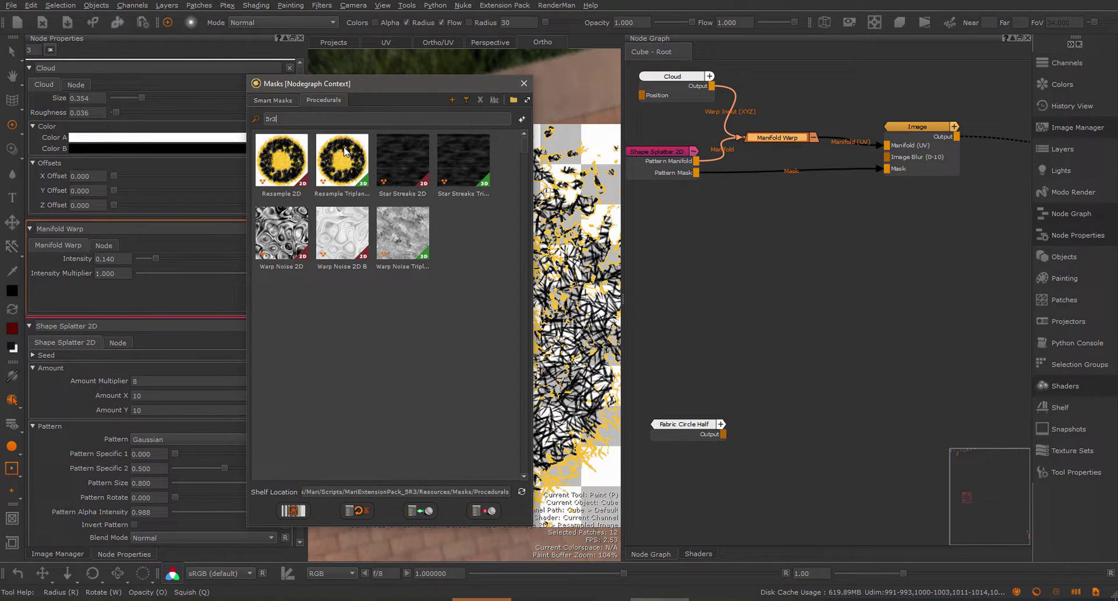
pyautogui.moveTo(296, 174)
pyautogui.moveTo(287, 166); pyautogui.dragTo(727, 285)
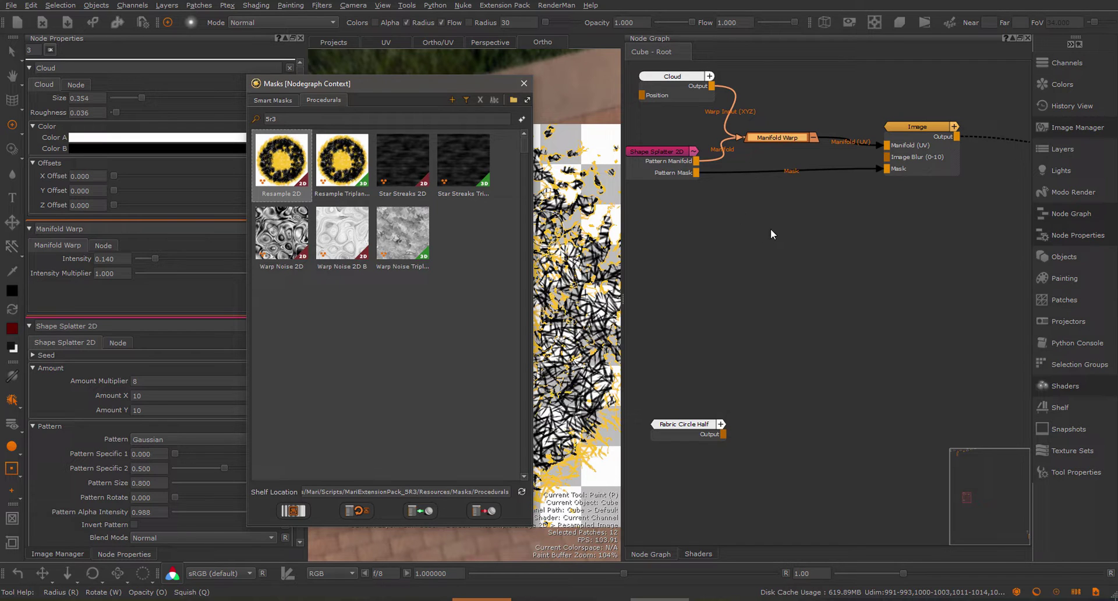
# Step: Move the Resample 2D preset's Pattern node and the image node it feeds below their merge nodes
pyautogui.scroll(-4, 790, 303)
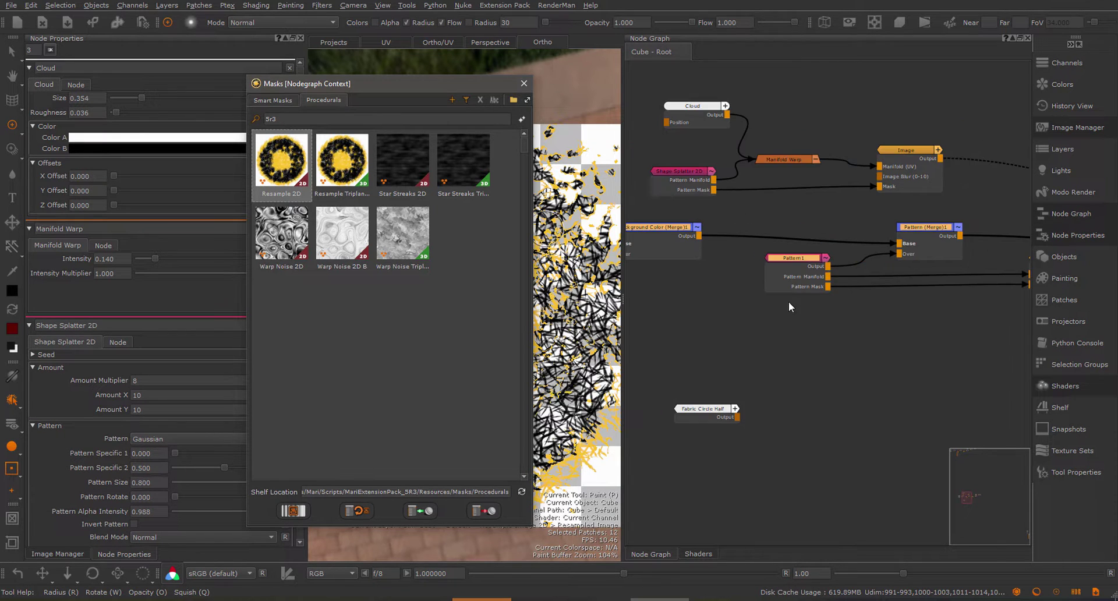
pyautogui.moveTo(893, 318); pyautogui.dragTo(779, 310, button='middle')
pyautogui.click(846, 309)
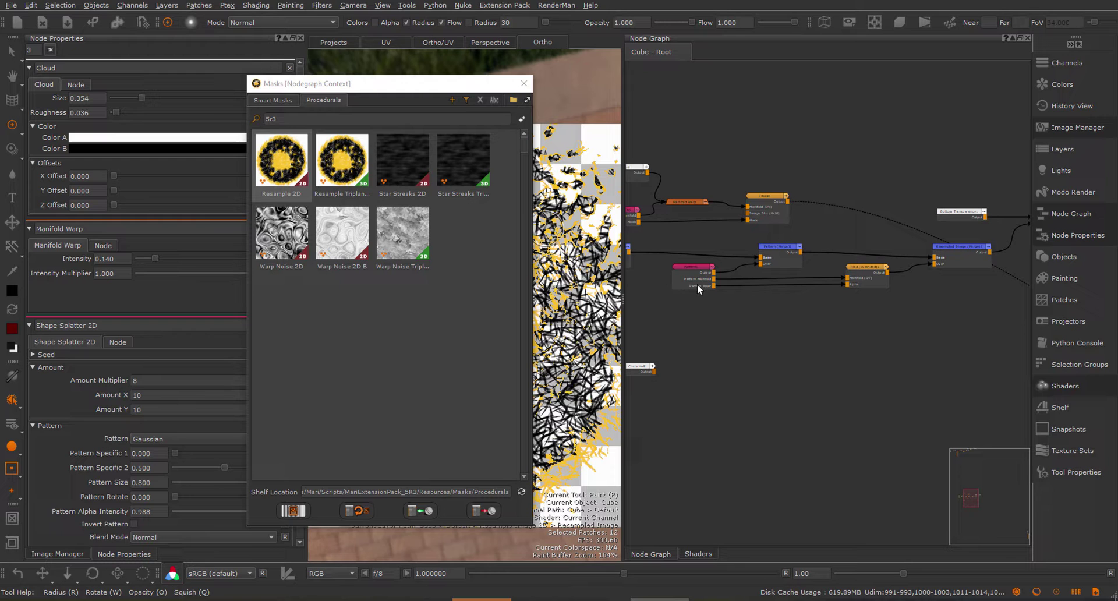
pyautogui.moveTo(697, 281); pyautogui.dragTo(699, 318)
pyautogui.moveTo(871, 274); pyautogui.dragTo(876, 308)
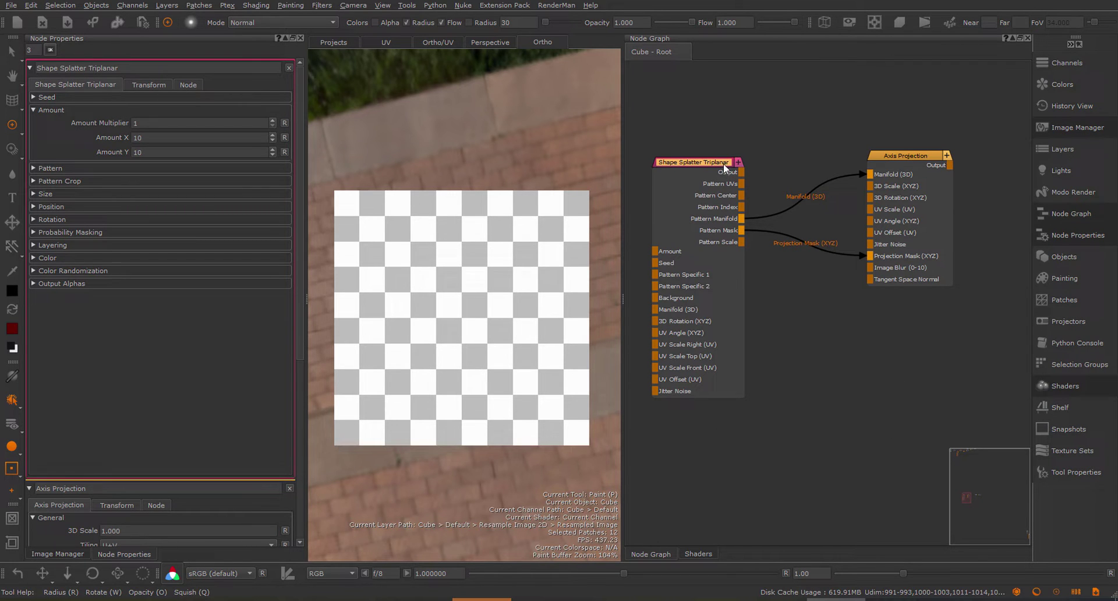
# Step: Adjust the placement of the Shape Splatter Triplanar and Axis Projection nodes, and display the Axis Projection's output on the canvas with its properties open
pyautogui.moveTo(723, 165); pyautogui.dragTo(717, 168)
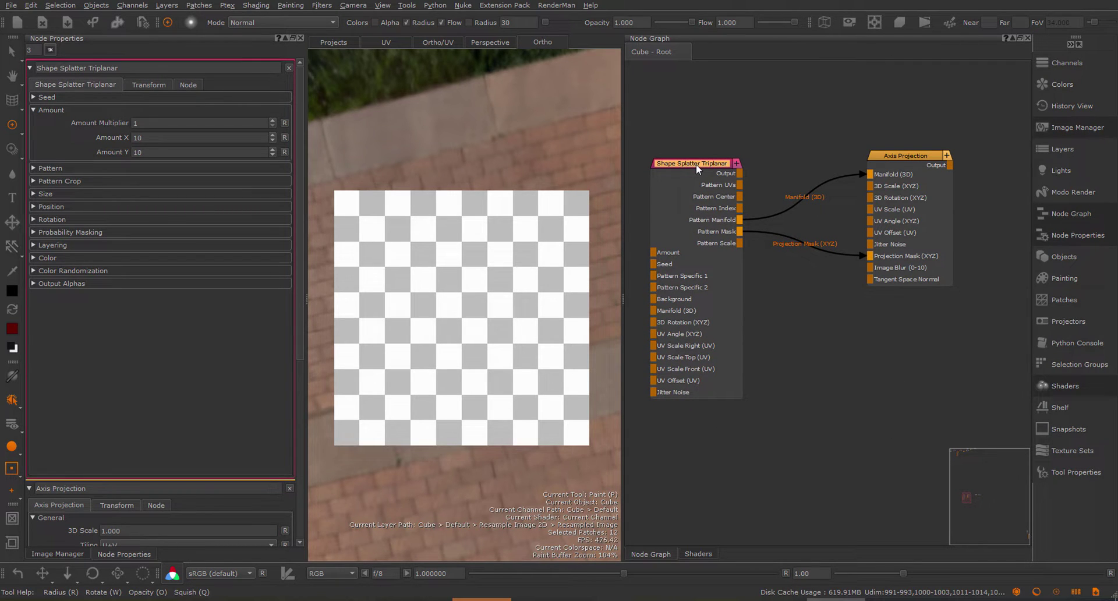
pyautogui.moveTo(903, 161); pyautogui.dragTo(918, 159)
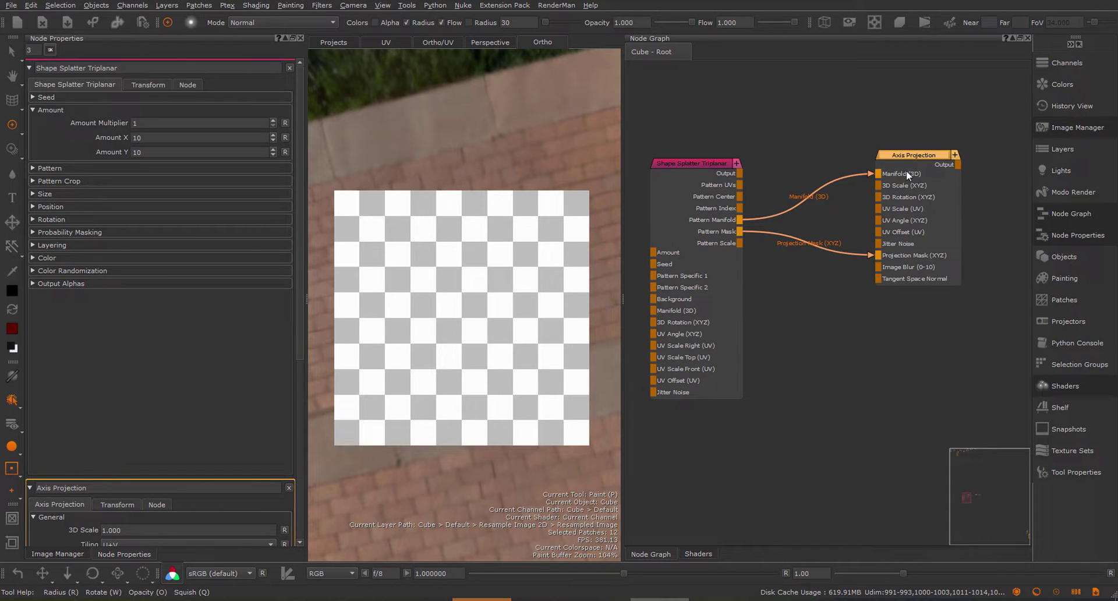
pyautogui.moveTo(914, 156); pyautogui.dragTo(916, 155)
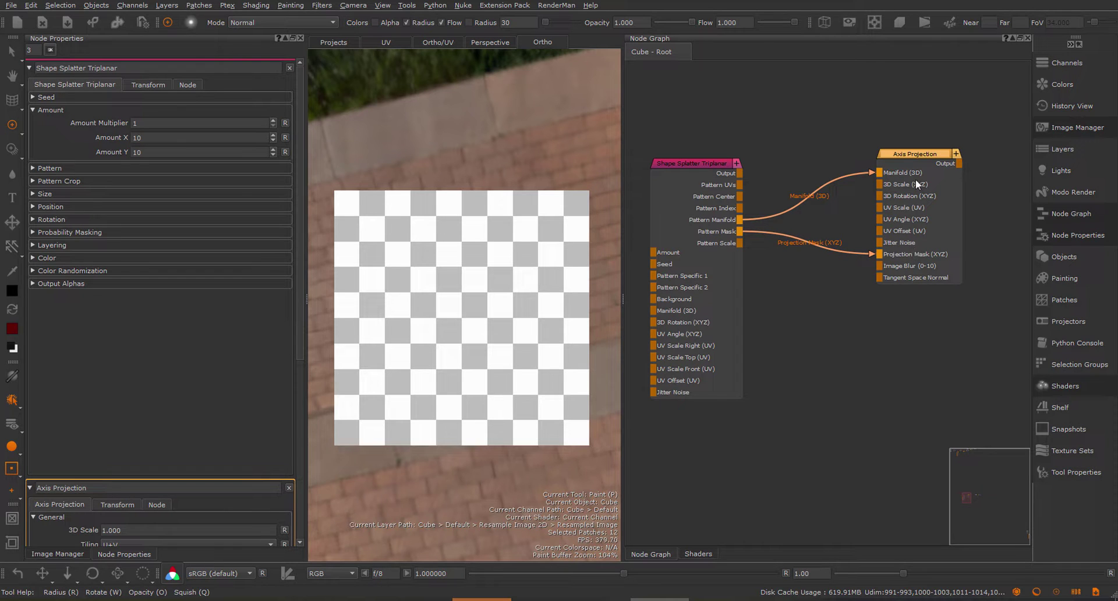
pyautogui.moveTo(911, 154); pyautogui.dragTo(910, 157)
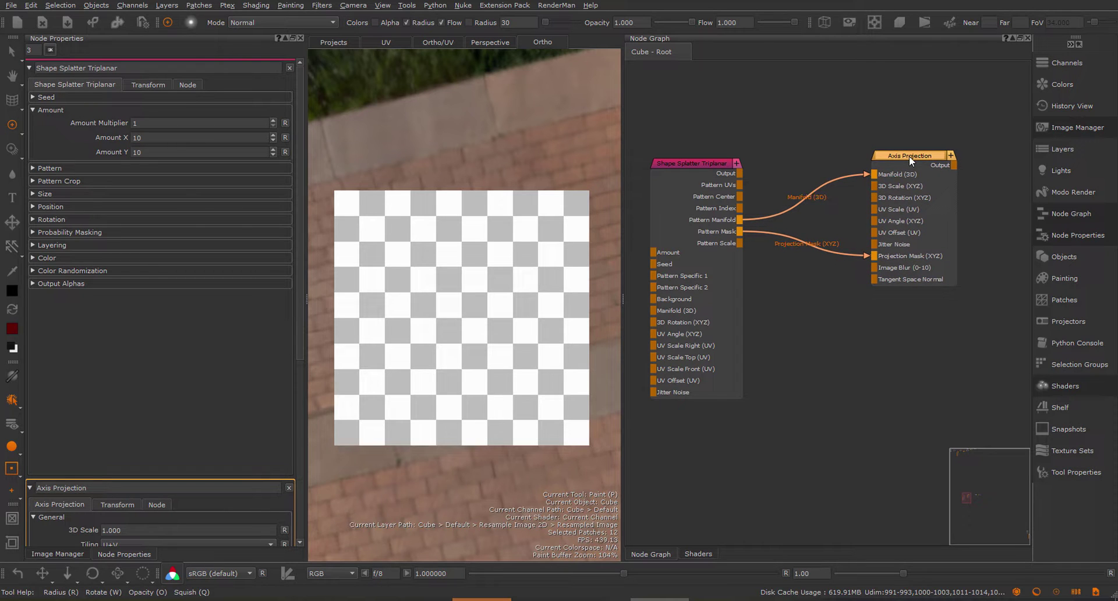
pyautogui.press('1')
pyautogui.click(909, 155)
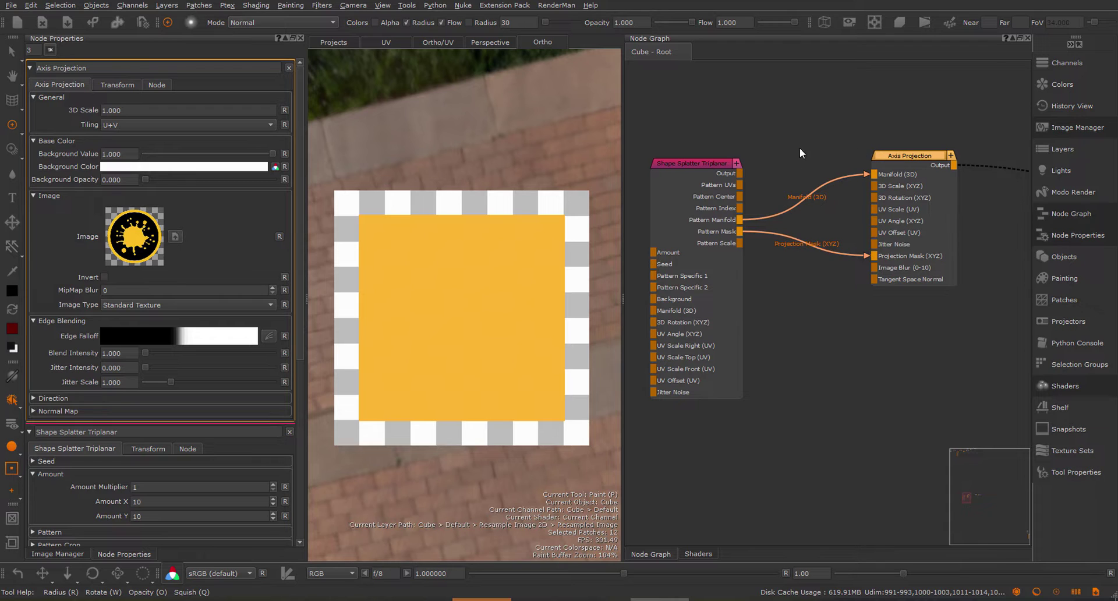
# Step: Raise the Shape Splatter Triplanar's Amount Multiplier to 29
pyautogui.click(693, 163)
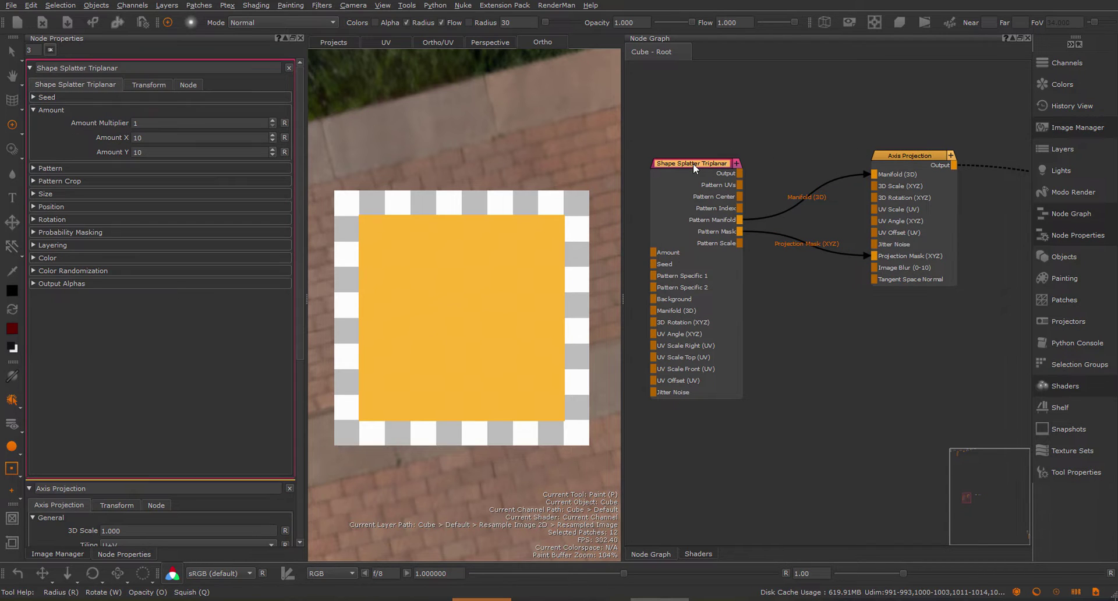
pyautogui.click(272, 121)
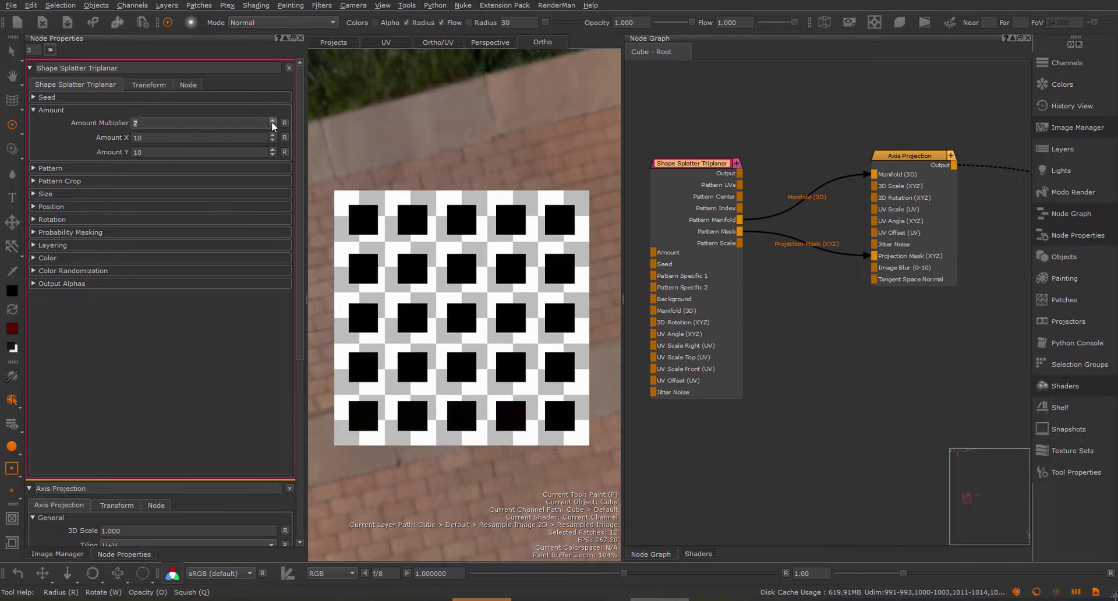
pyautogui.click(272, 121)
pyautogui.click(272, 121)
pyautogui.click(272, 121)
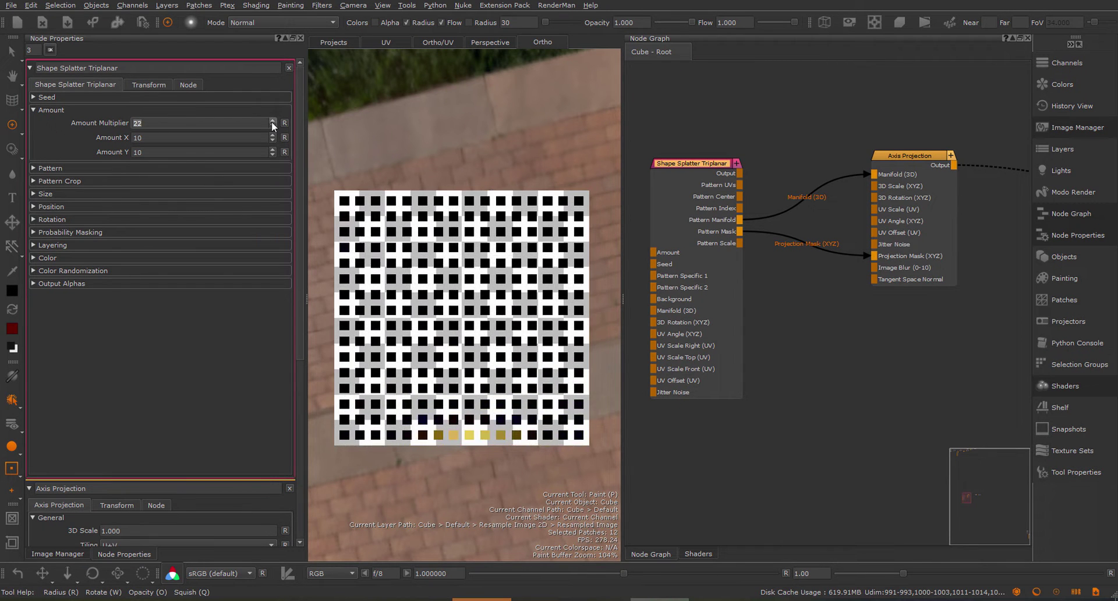
pyautogui.click(272, 122)
pyautogui.click(272, 121)
pyautogui.click(272, 121)
pyautogui.click(272, 121)
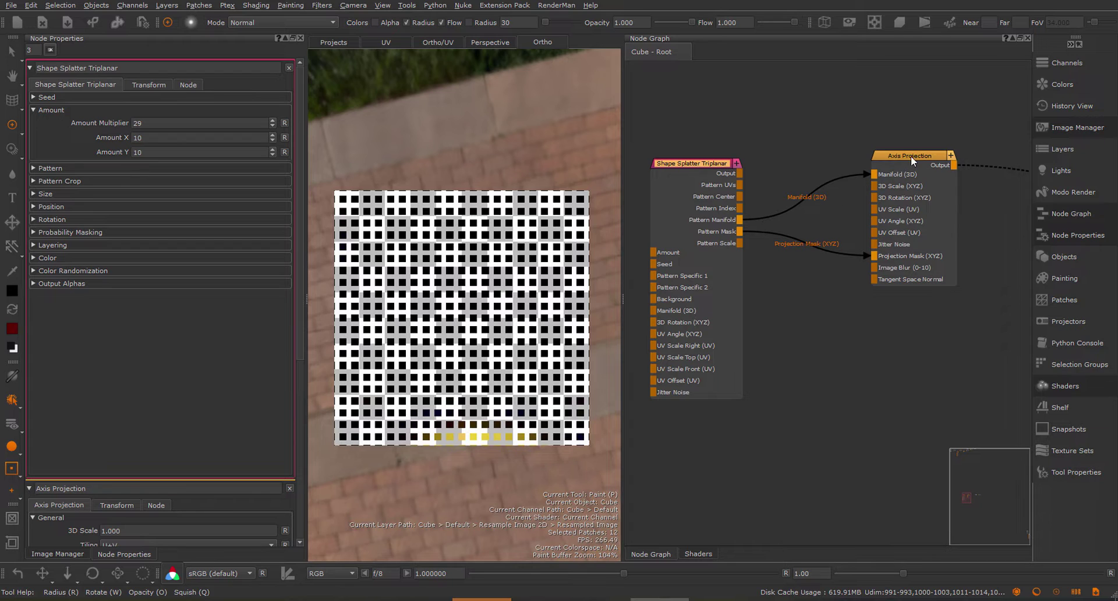
# Step: Set the Manifold World Scale to 50 in the Shape Splatter Triplanar's triplanar settings
pyautogui.moveTo(910, 155); pyautogui.dragTo(914, 154)
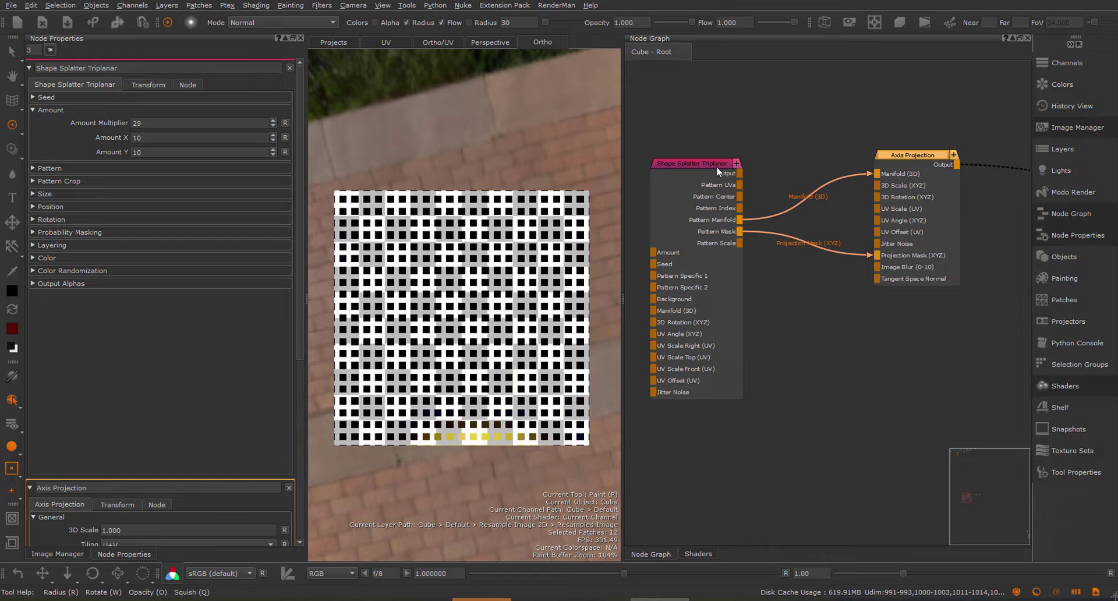
pyautogui.click(141, 86)
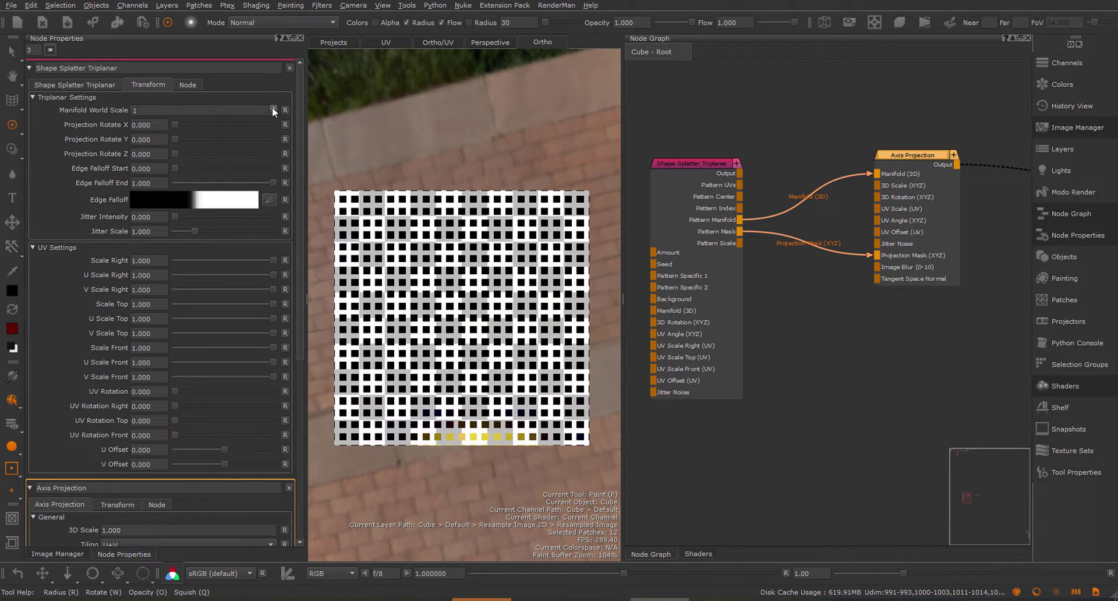
pyautogui.scroll(11, 272, 106)
pyautogui.scroll(5, 271, 107)
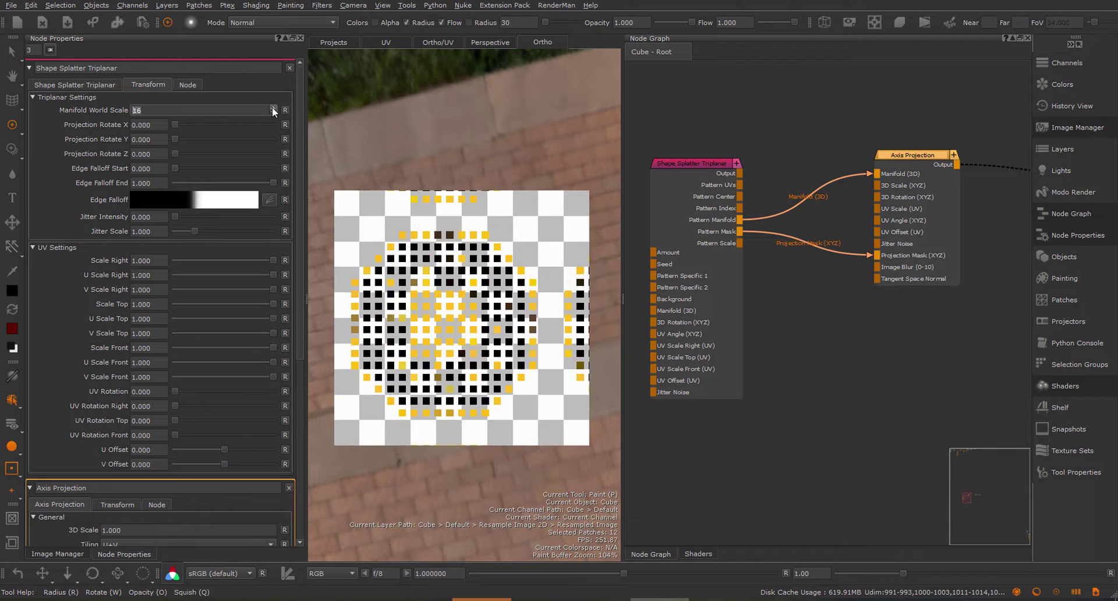
pyautogui.write('50')
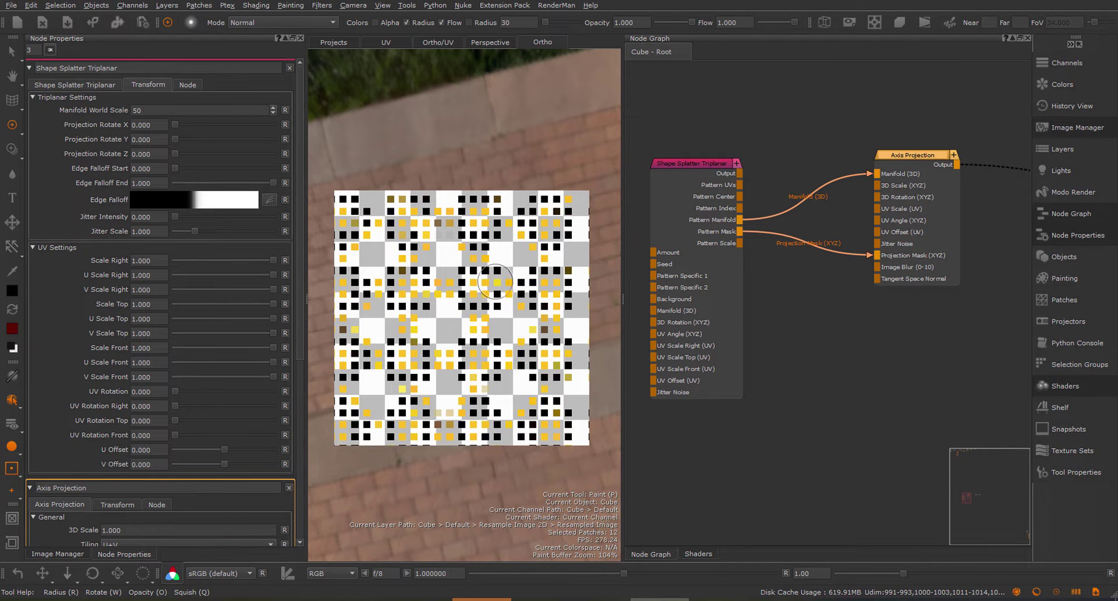
# Step: Increase the Shape Splatter Triplanar's Amount Multiplier to 500
pyautogui.click(84, 85)
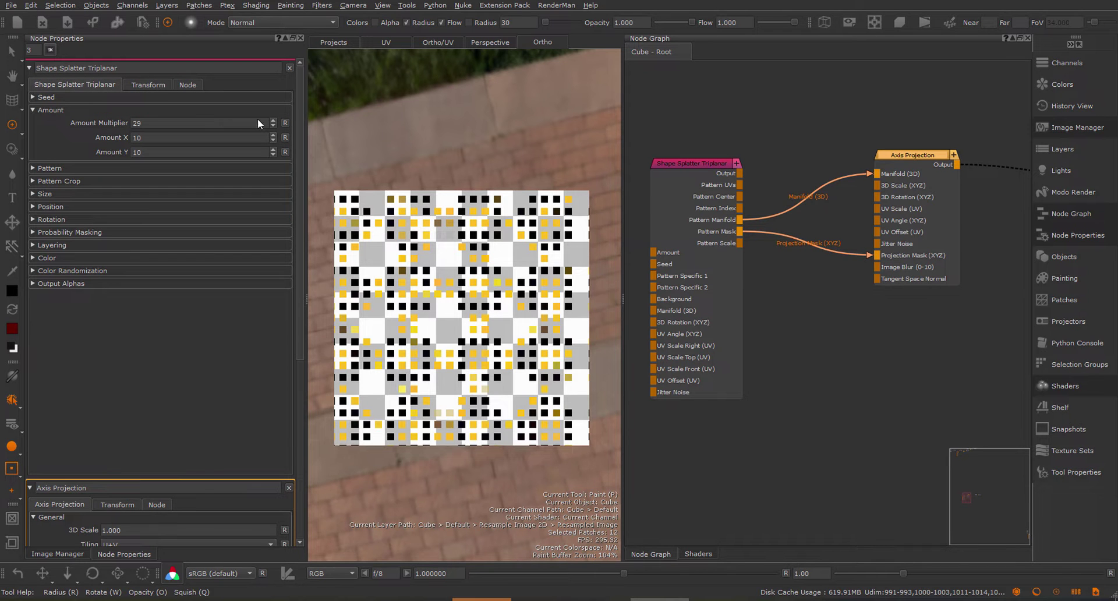
pyautogui.scroll(11, 272, 121)
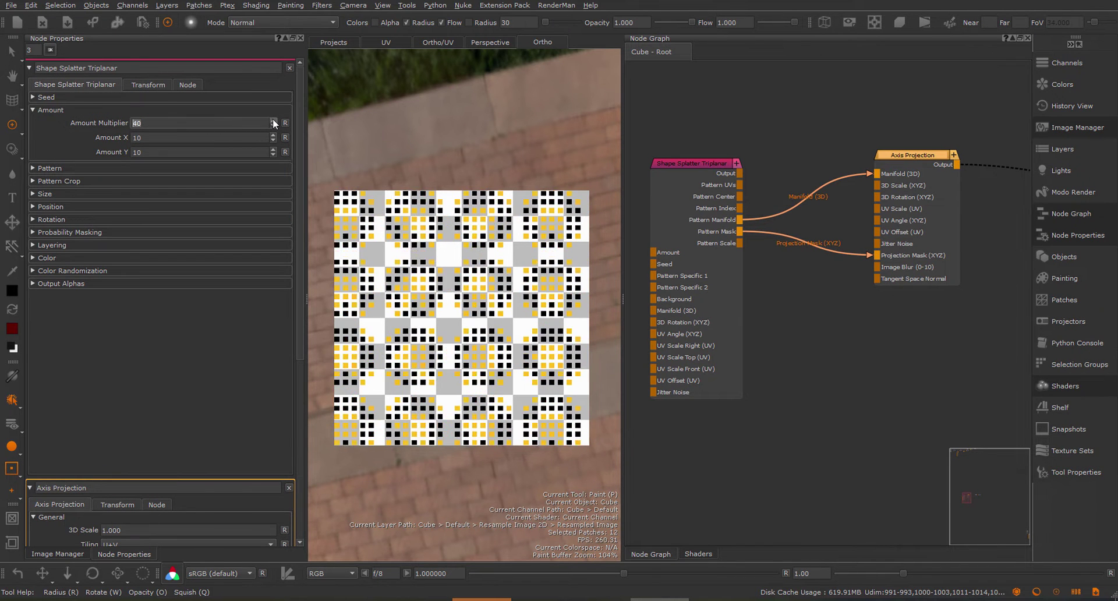
pyautogui.scroll(11, 272, 120)
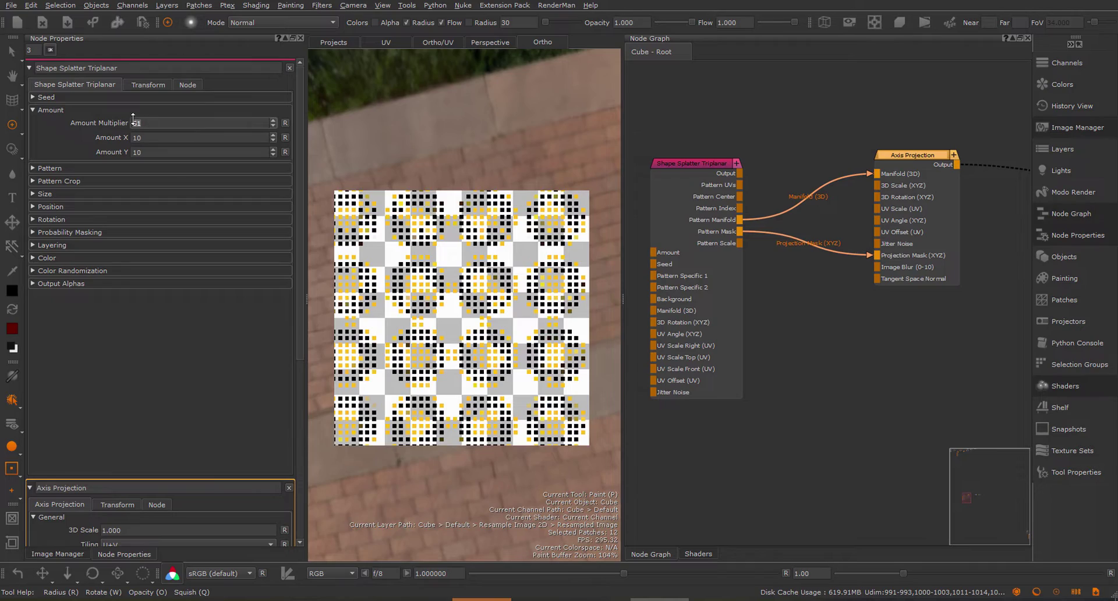
pyautogui.write('500')
pyautogui.press('Return')
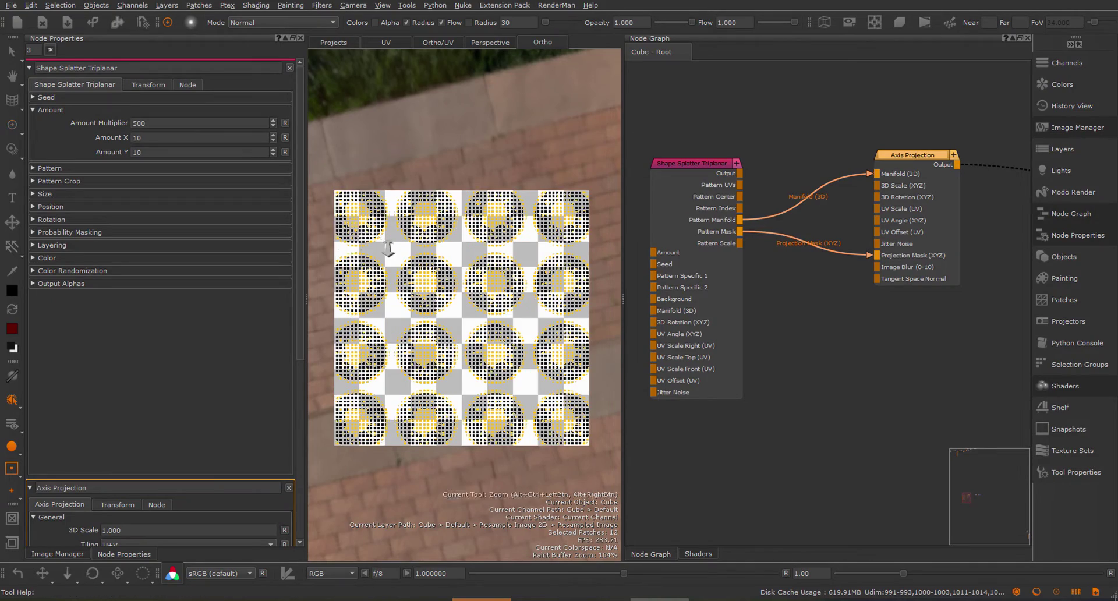
# Step: Set the Shape Splatter Triplanar's Amount Multiplier to 200 and check the resampled image's dot pattern on the canvas
pyautogui.scroll(5, 431, 267)
pyautogui.doubleClick(135, 123)
pyautogui.write('200')
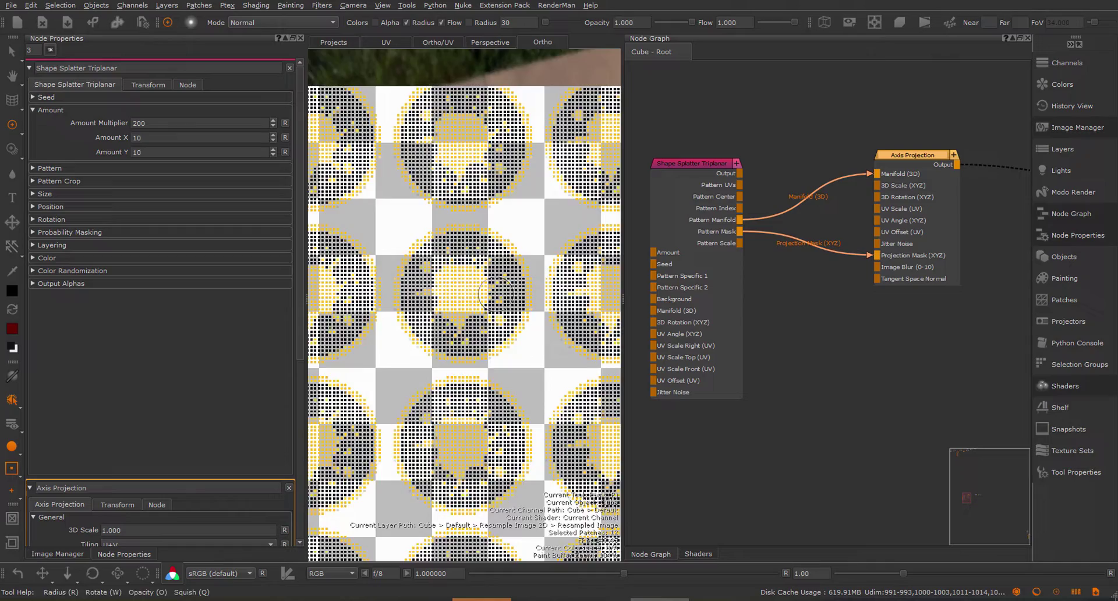
pyautogui.keyDown('alt'); pyautogui.moveTo(478, 295); pyautogui.dragTo(452, 266, button='right'); pyautogui.keyUp('alt')
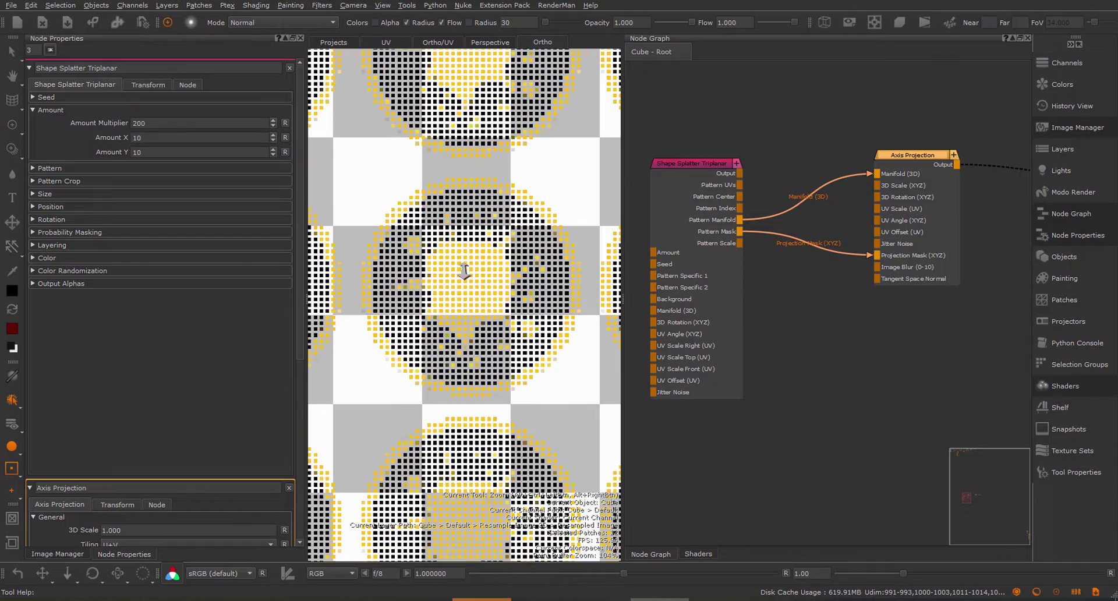
pyautogui.scroll(-5, 419, 304)
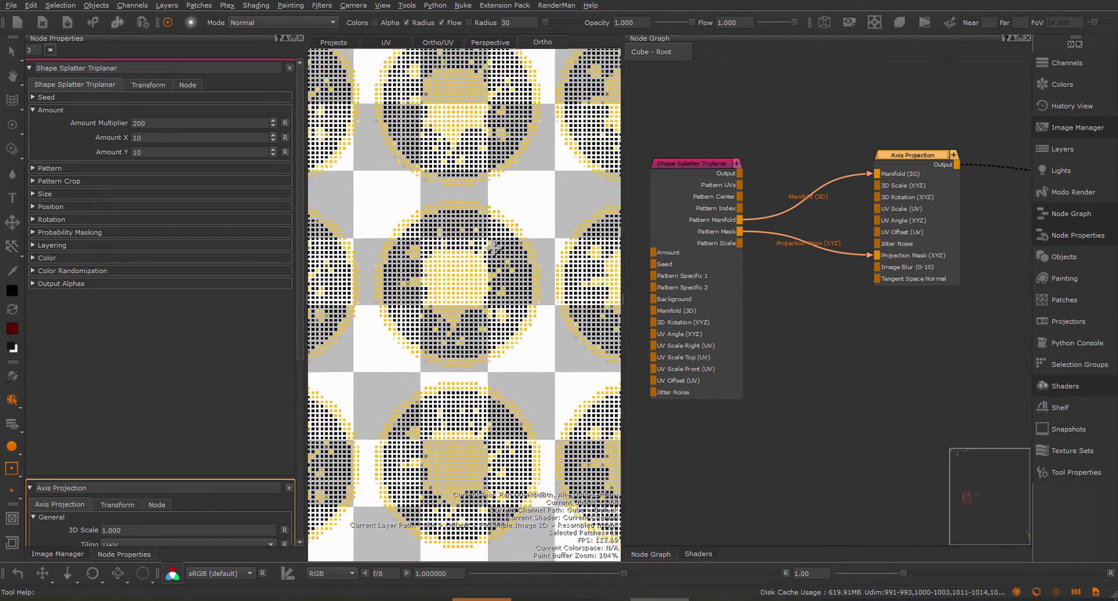
# Step: Set the Shape Splatter Triplanar's Pattern to Bell and raise its Pattern Size to 1.000
pyautogui.scroll(-2, 469, 248)
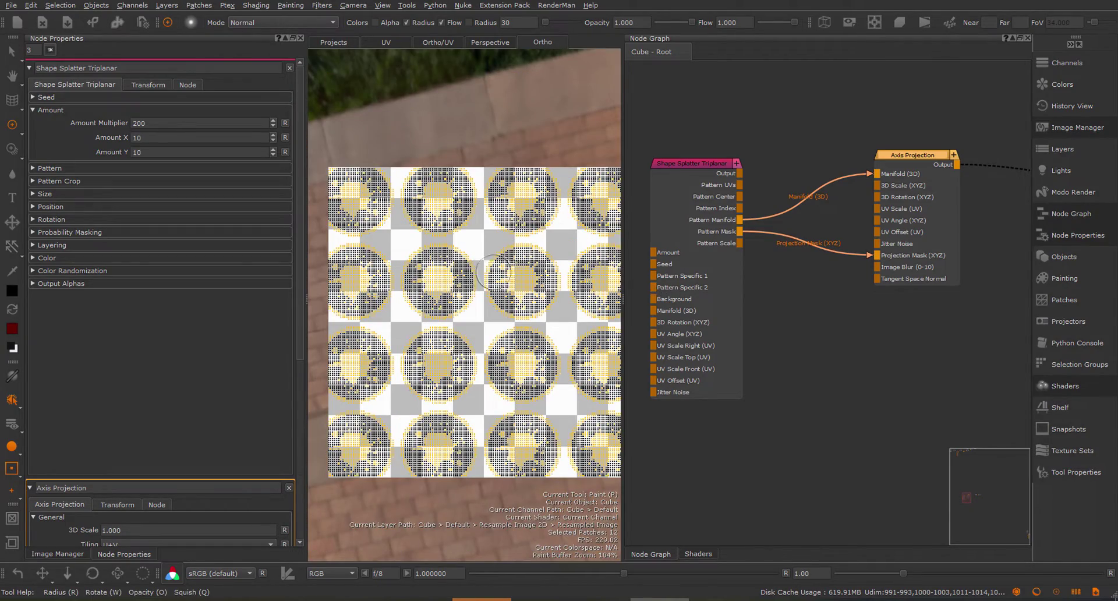
pyautogui.click(59, 167)
pyautogui.click(177, 181)
pyautogui.click(180, 231)
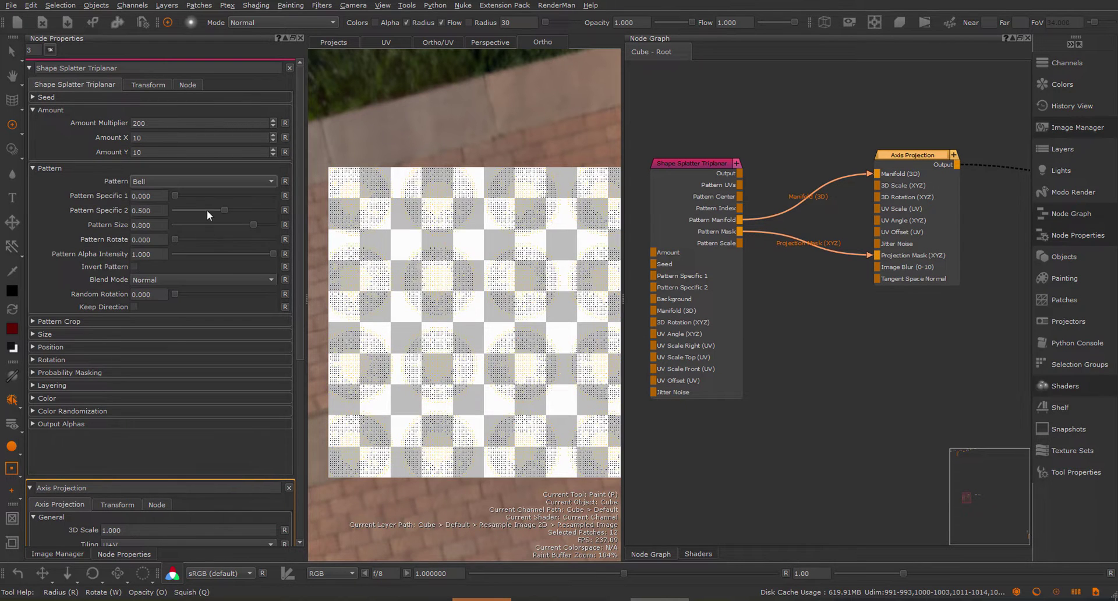
pyautogui.moveTo(250, 225); pyautogui.dragTo(297, 227)
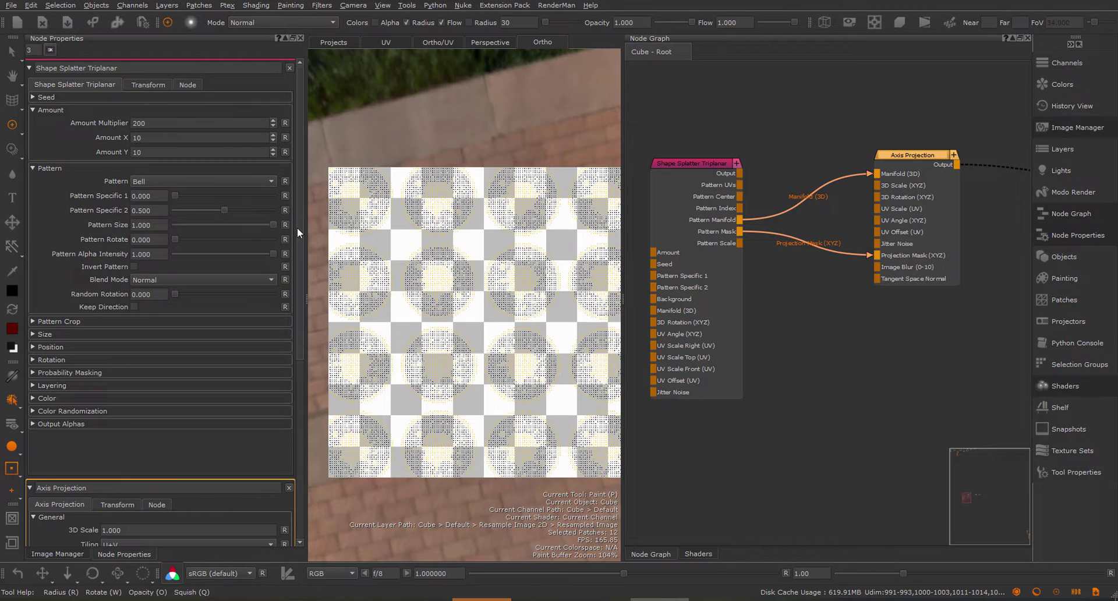
pyautogui.scroll(5, 504, 272)
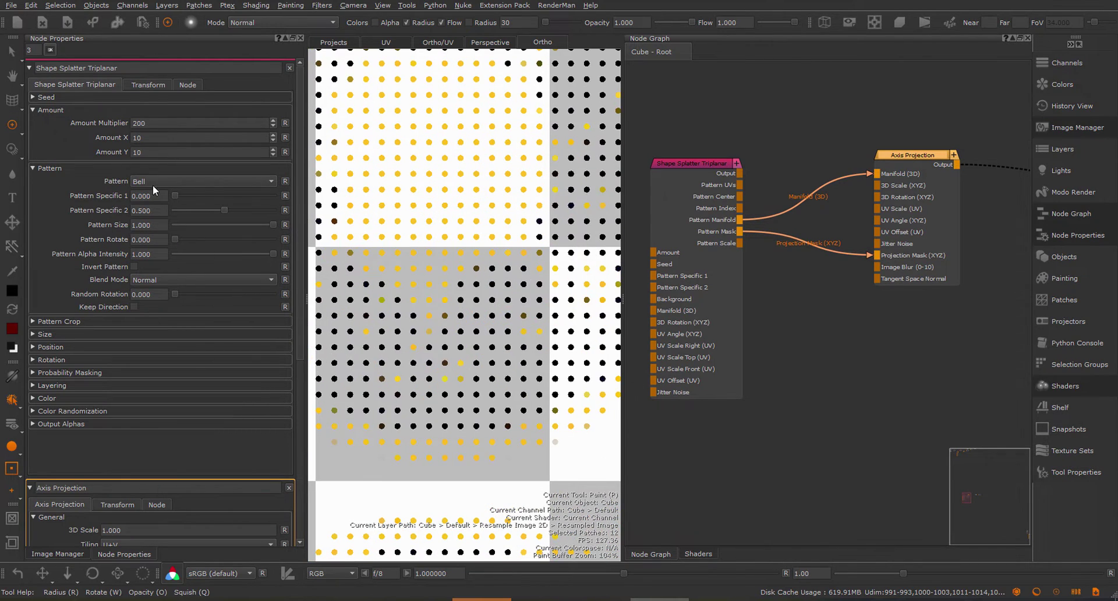
# Step: Switch the Shape Splatter Triplanar's Pattern to Kite and check the resampled image on the canvas
pyautogui.click(151, 185)
pyautogui.click(151, 184)
pyautogui.click(153, 182)
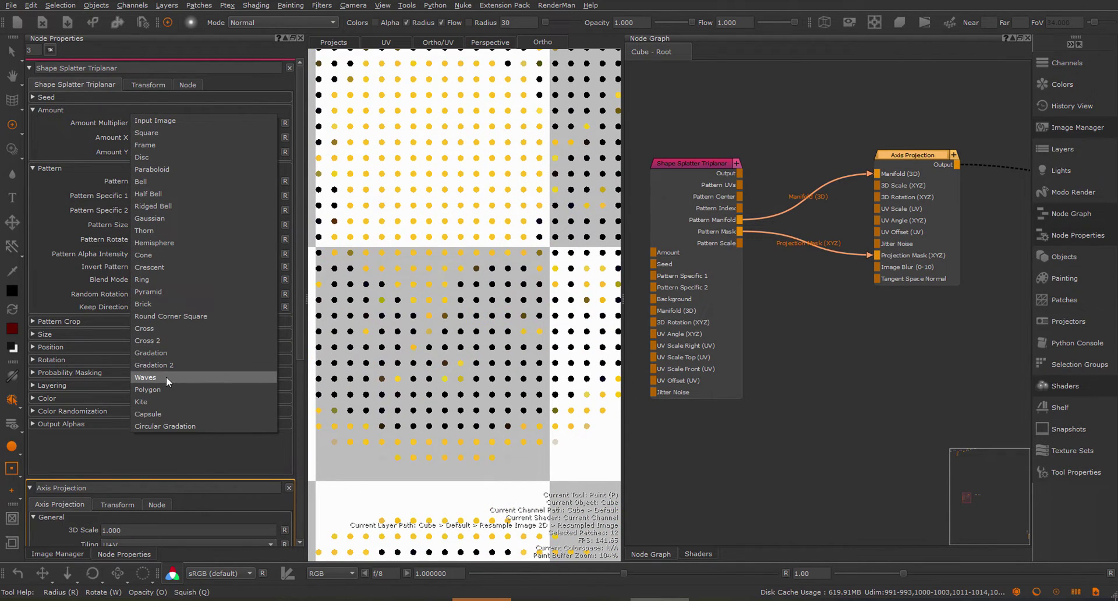
pyautogui.click(158, 401)
pyautogui.scroll(-5, 431, 285)
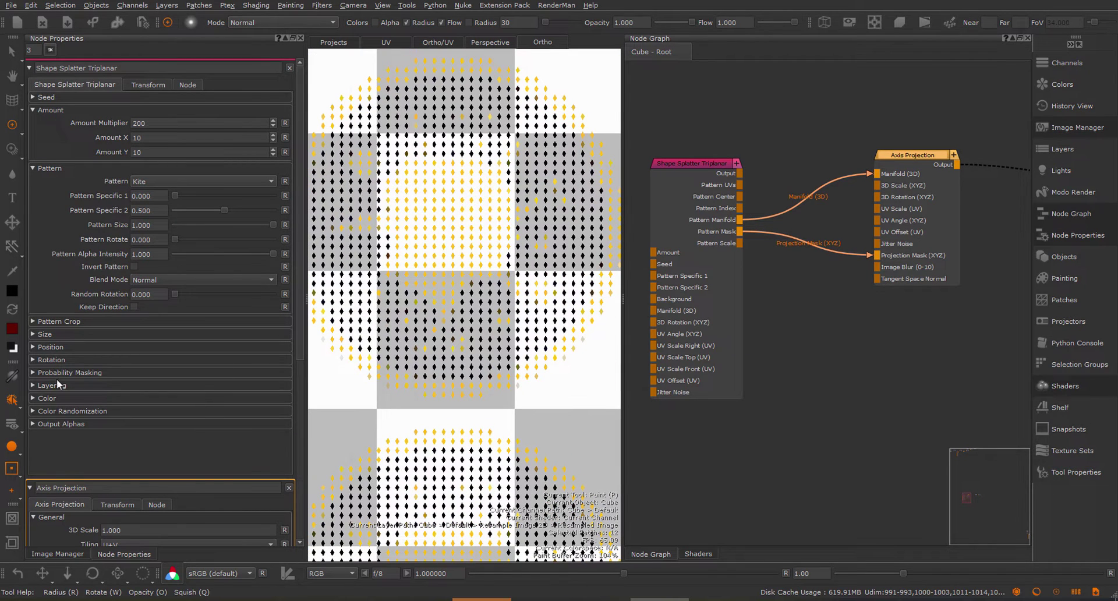
# Step: Raise the Scale in the Shape Splatter Triplanar's size settings to 1.775
pyautogui.click(53, 347)
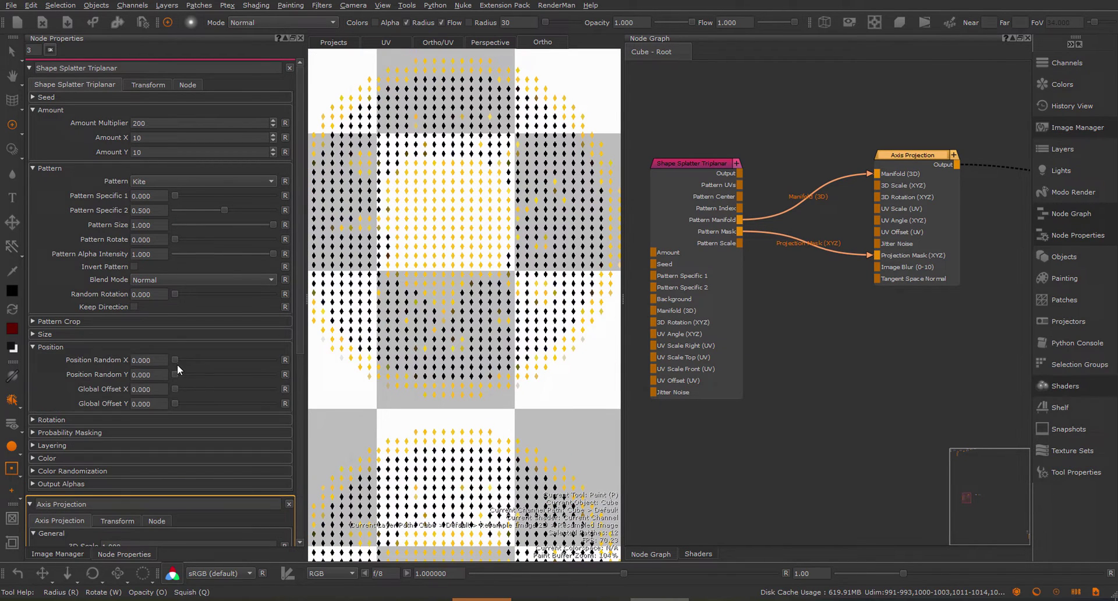
pyautogui.click(52, 334)
pyautogui.moveTo(190, 347); pyautogui.dragTo(191, 348)
# Step: Change the Shape Splatter Triplanar's Pattern to Circular Gradation and check the result on the canvas
pyautogui.click(155, 182)
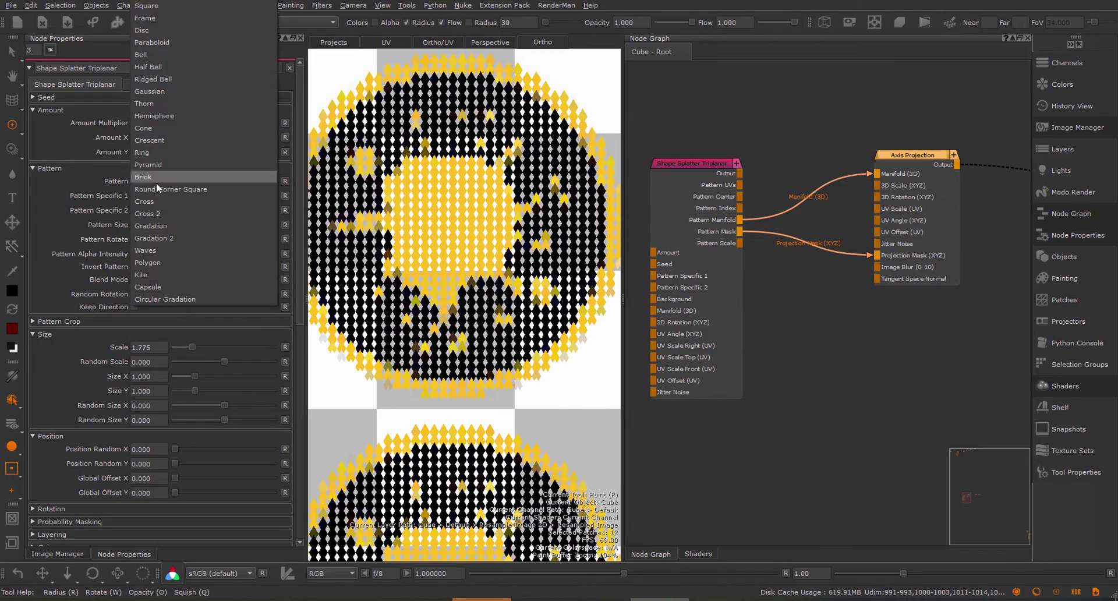
pyautogui.click(184, 297)
pyautogui.keyDown('alt'); pyautogui.moveTo(341, 238); pyautogui.dragTo(482, 250, button='right'); pyautogui.keyUp('alt')
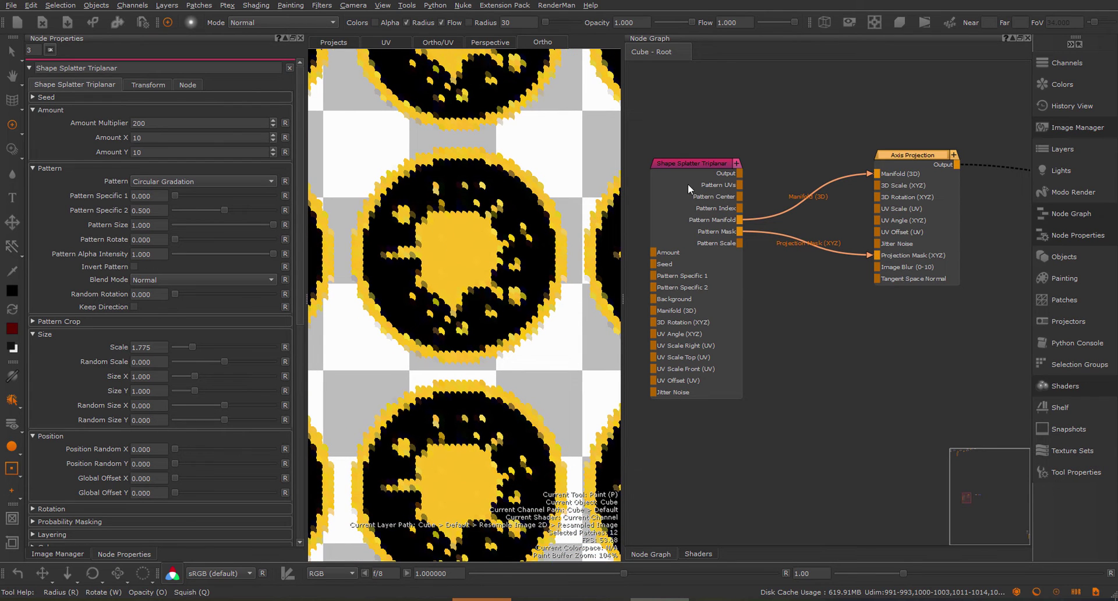
# Step: Review the Shape Splatter Triplanar's transform settings and its pattern, size and position settings
pyautogui.moveTo(710, 165); pyautogui.dragTo(710, 159)
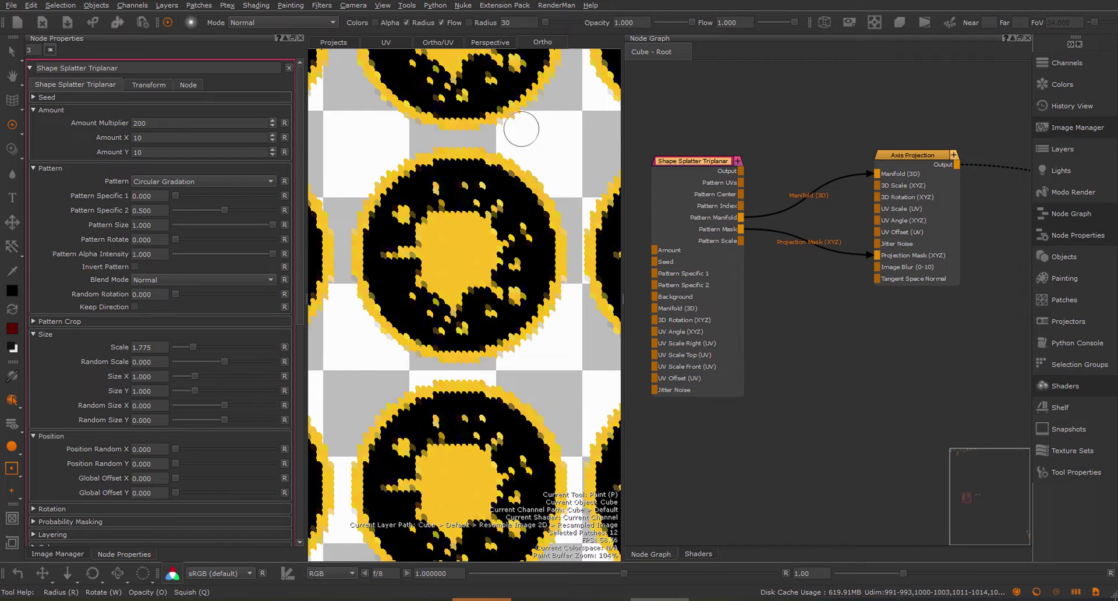
pyautogui.click(149, 86)
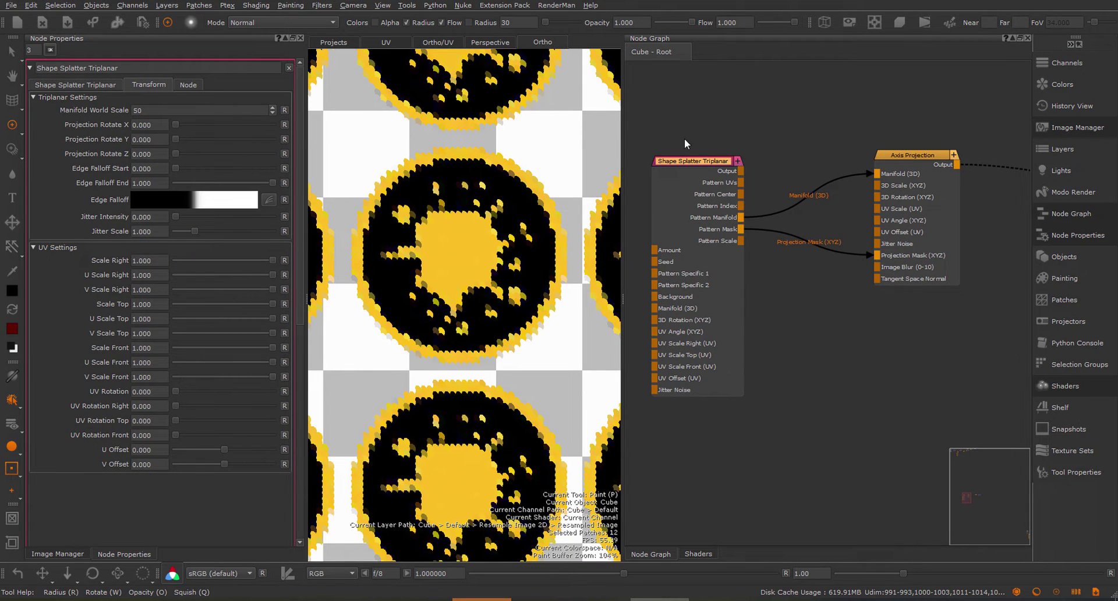
pyautogui.scroll(-1, 829, 347)
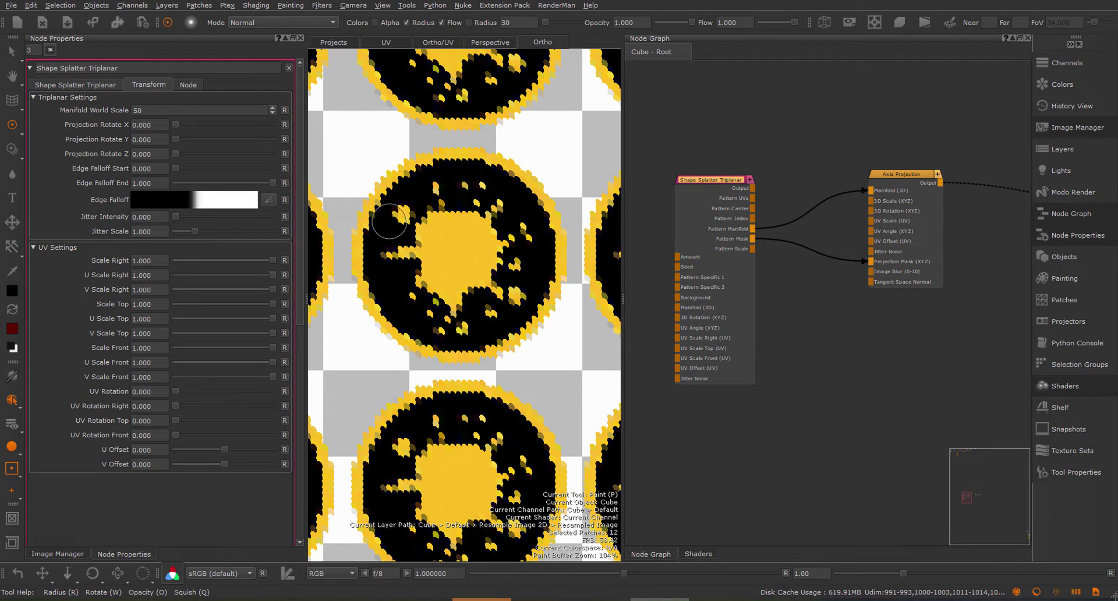
pyautogui.click(78, 84)
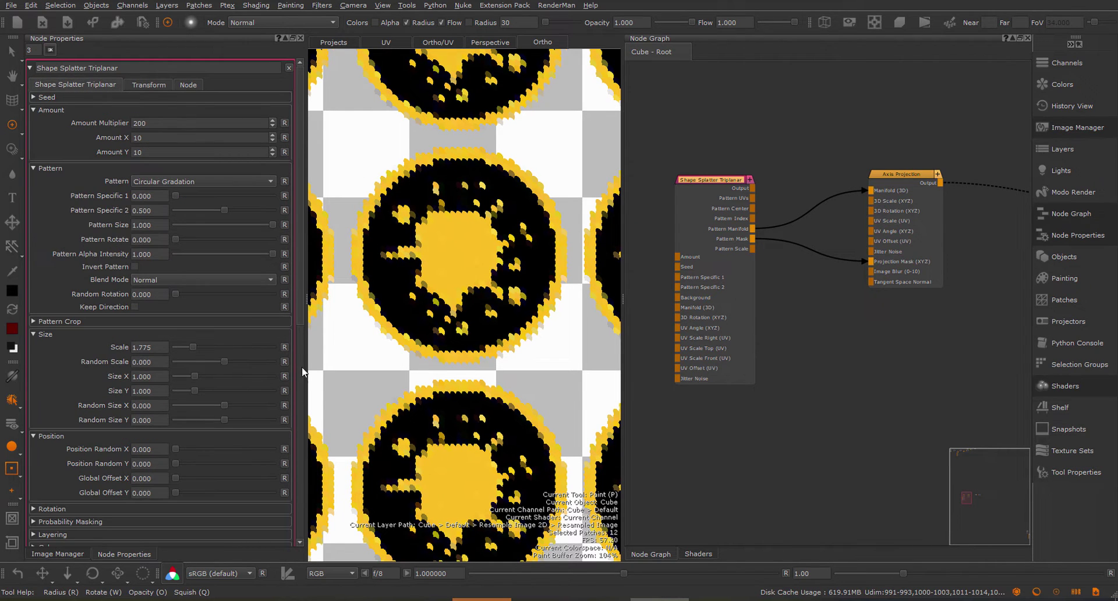
pyautogui.scroll(-5, 280, 319)
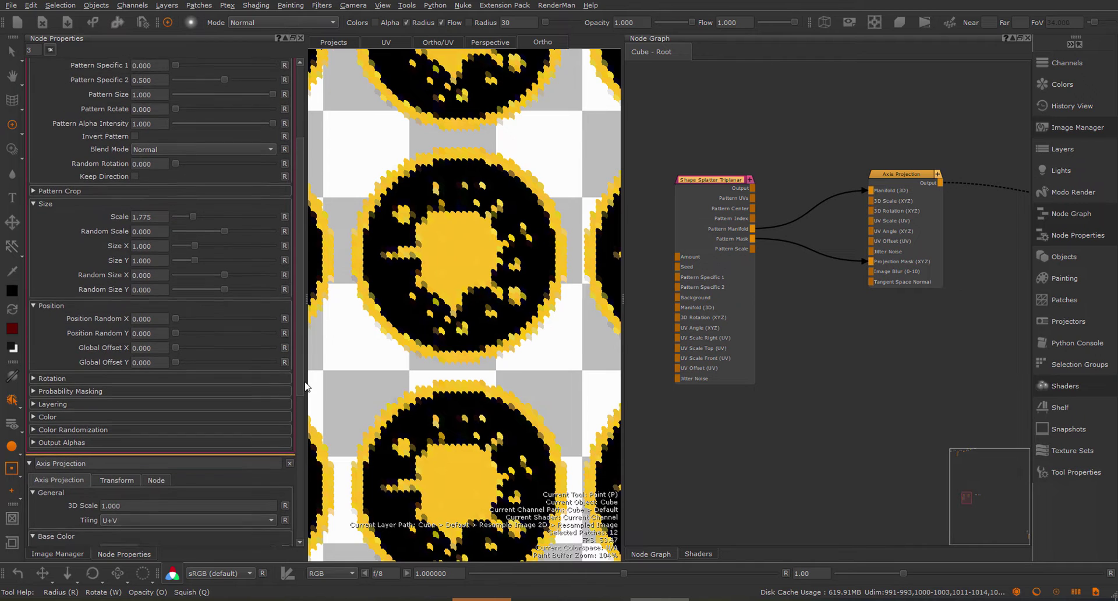
pyautogui.scroll(2, 299, 254)
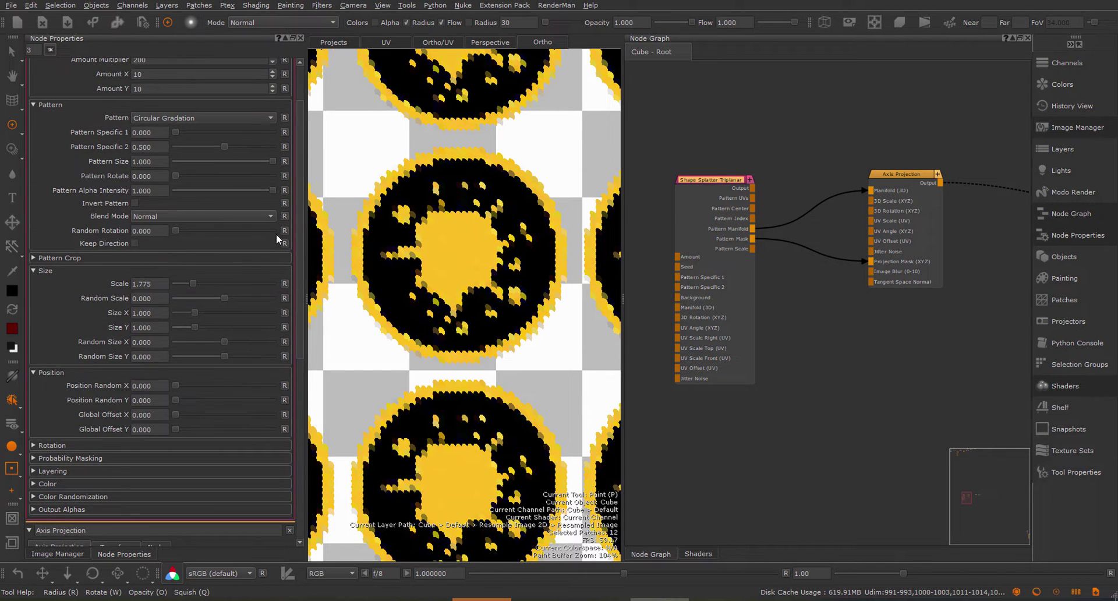
# Step: Create a Splatter (X1) 2D node in empty space below the existing nodes in the node graph
pyautogui.press('Tab')
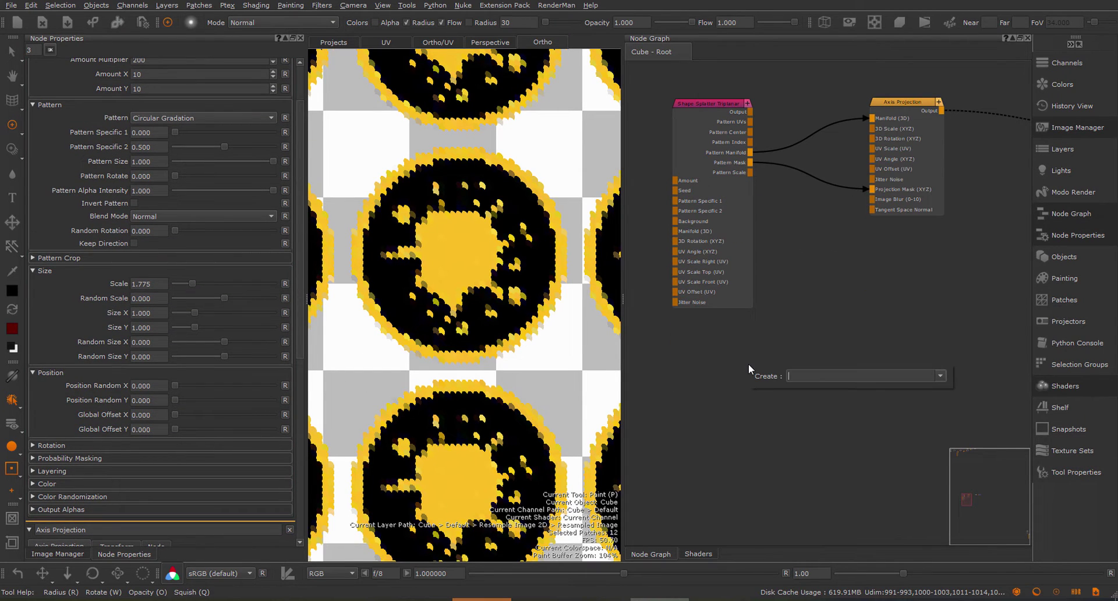
pyautogui.write('sha')
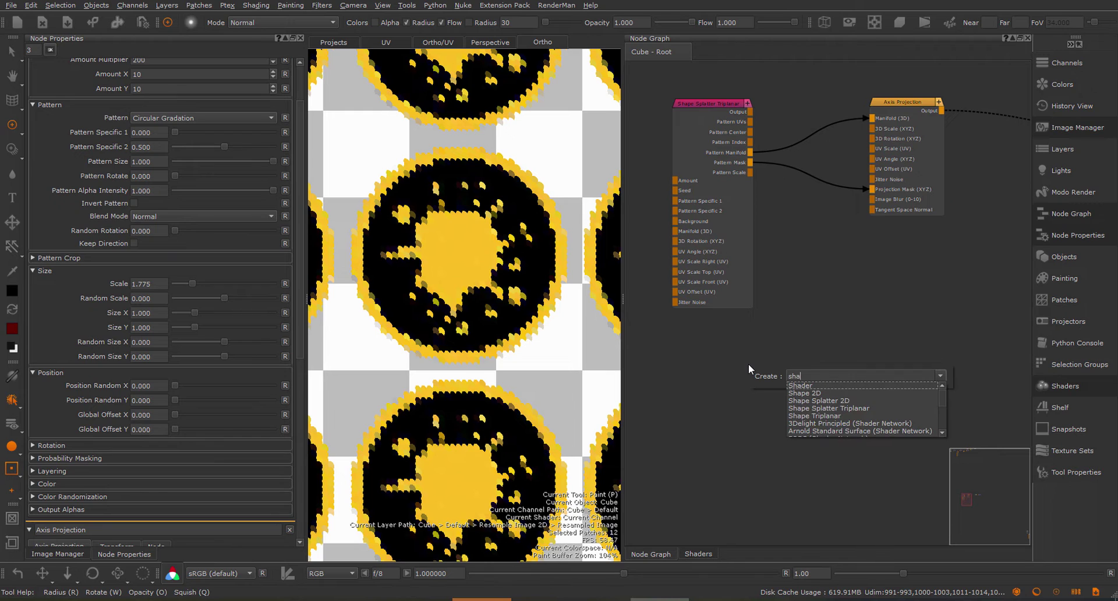
pyautogui.press('BackSpace')
pyautogui.press('BackSpace')
pyautogui.press('BackSpace')
pyautogui.write('spl')
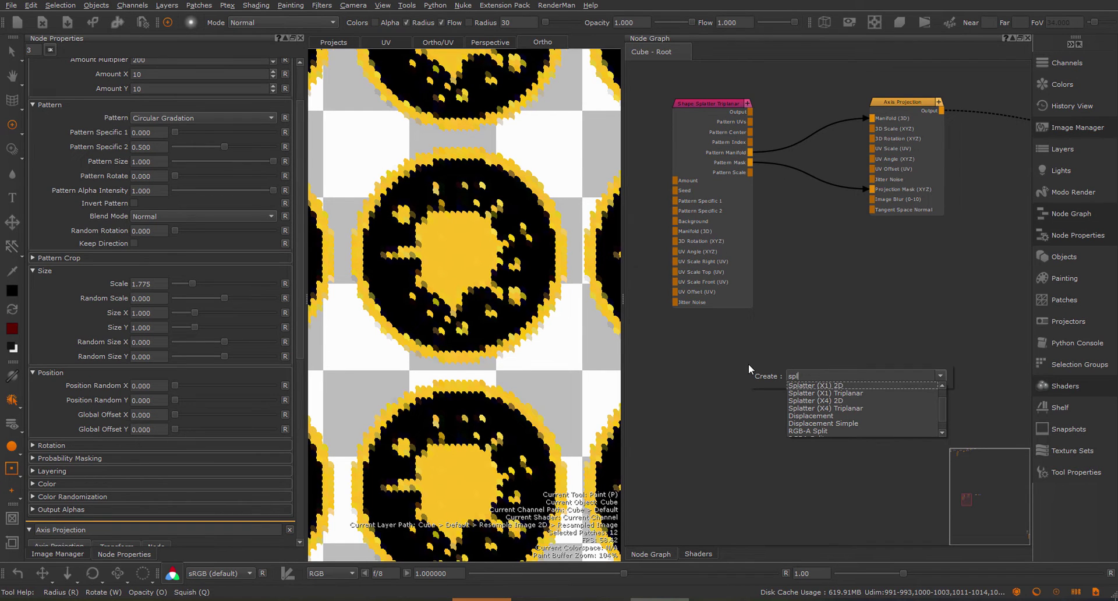
pyautogui.press('Down')
pyautogui.press('Return')
pyautogui.click(778, 368)
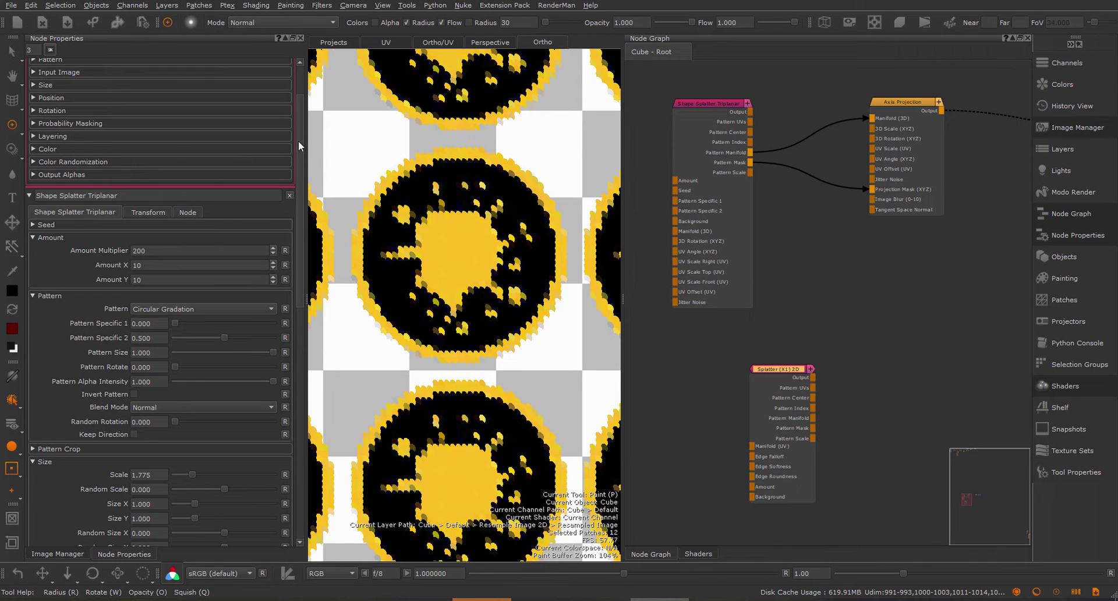
# Step: Examine the Splatter (X1) 2D node's input image settings, including the available Image Type options
pyautogui.scroll(2, 298, 140)
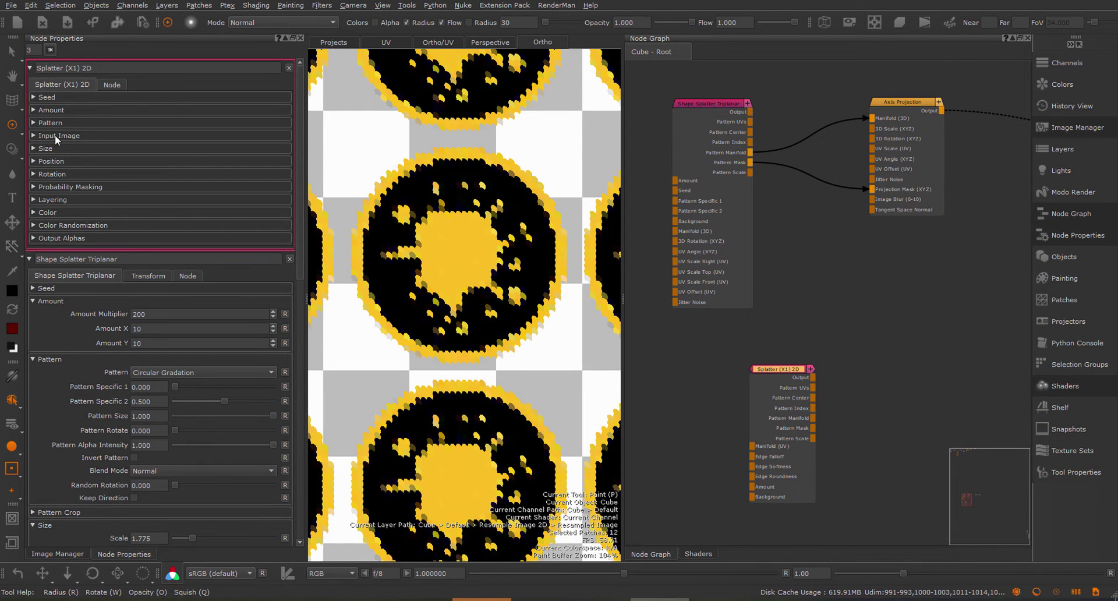
pyautogui.click(55, 135)
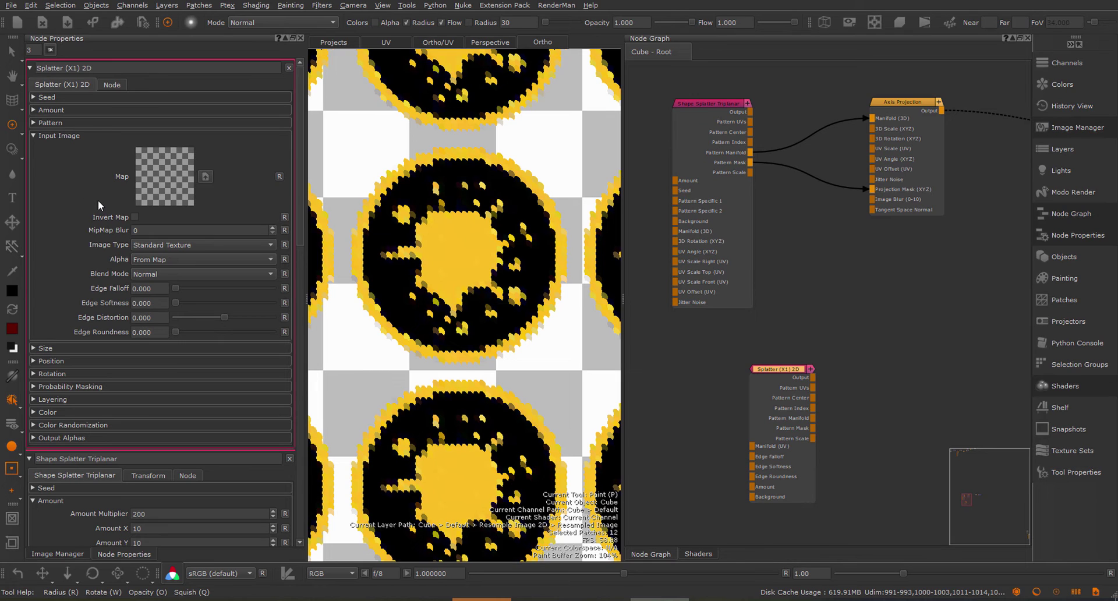
pyautogui.click(150, 245)
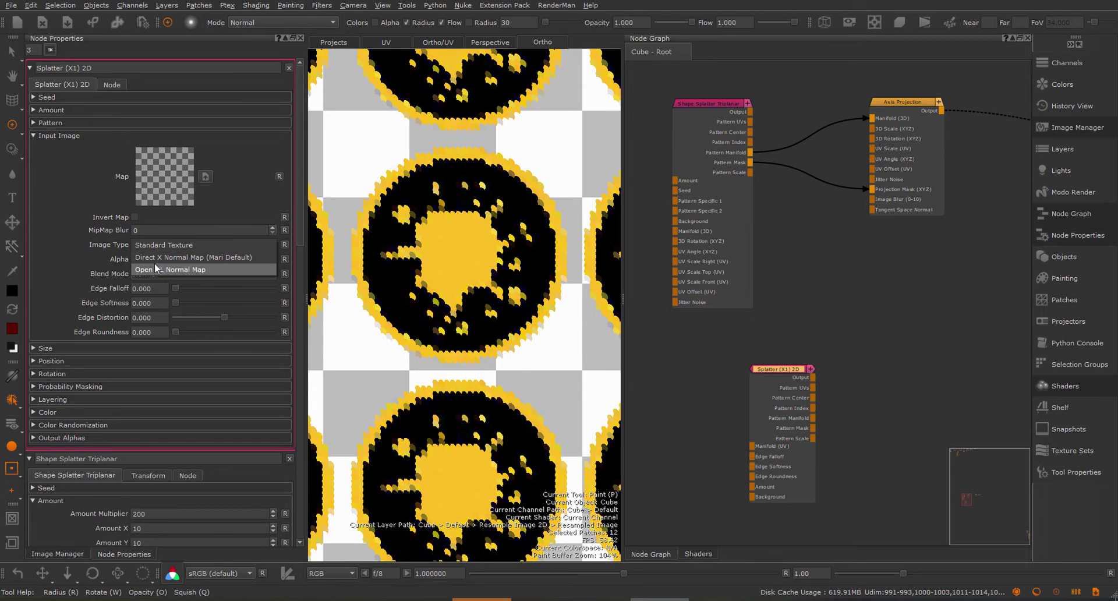
pyautogui.click(86, 227)
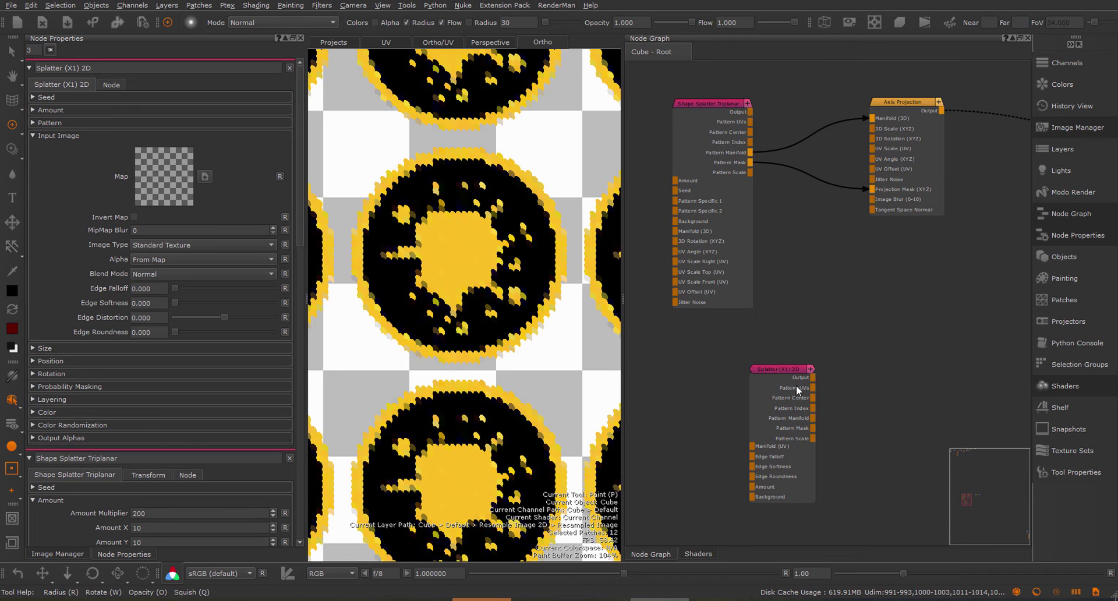
# Step: Move the Splatter (X1) 2D node closer beneath the Shape Splatter Triplanar and place the Axis Projection node farther away from both
pyautogui.moveTo(787, 380); pyautogui.dragTo(742, 363)
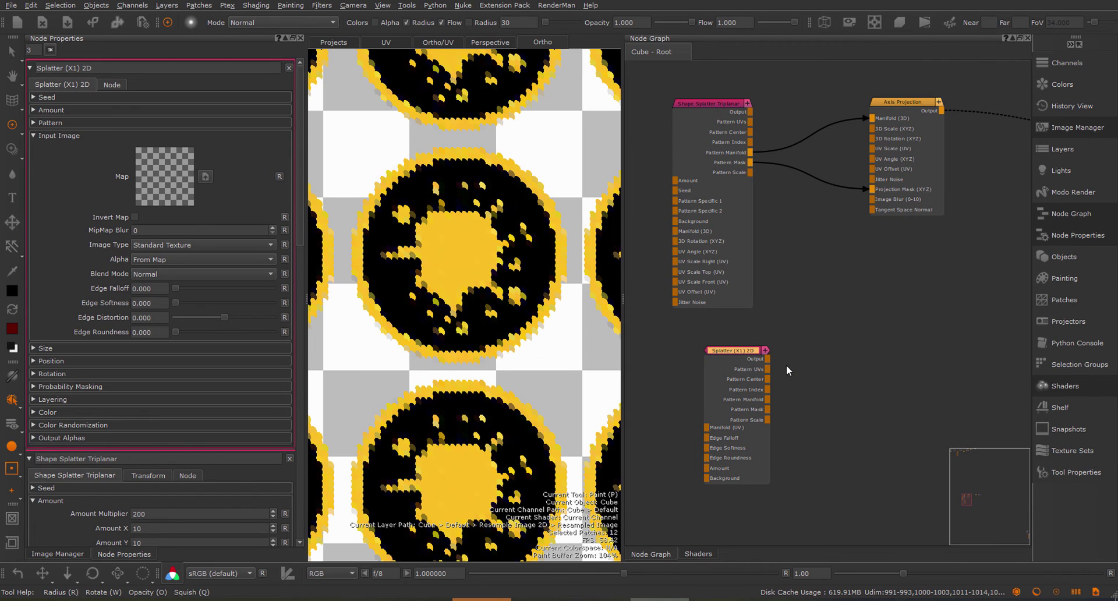
pyautogui.moveTo(832, 303); pyautogui.dragTo(760, 364, button='middle')
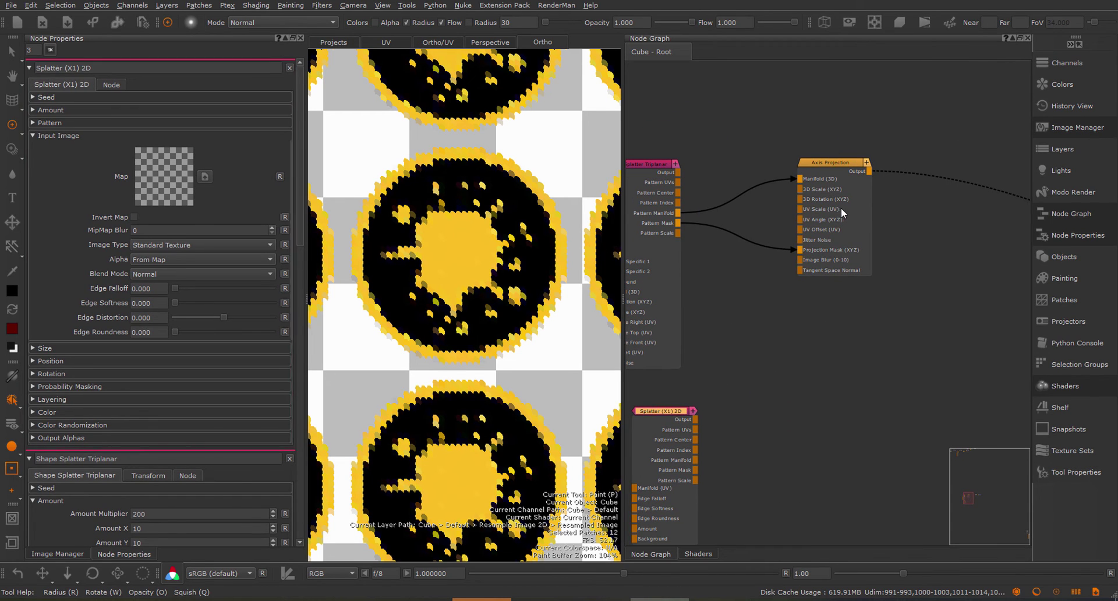
pyautogui.moveTo(841, 213); pyautogui.dragTo(851, 213)
pyautogui.moveTo(414, 192)
pyautogui.keyDown('alt'); pyautogui.mouseDown(button='right')
pyautogui.moveTo(434, 193)
pyautogui.moveTo(424, 190)
pyautogui.mouseUp(button='right'); pyautogui.keyUp('alt')
pyautogui.moveTo(823, 187); pyautogui.dragTo(830, 187)
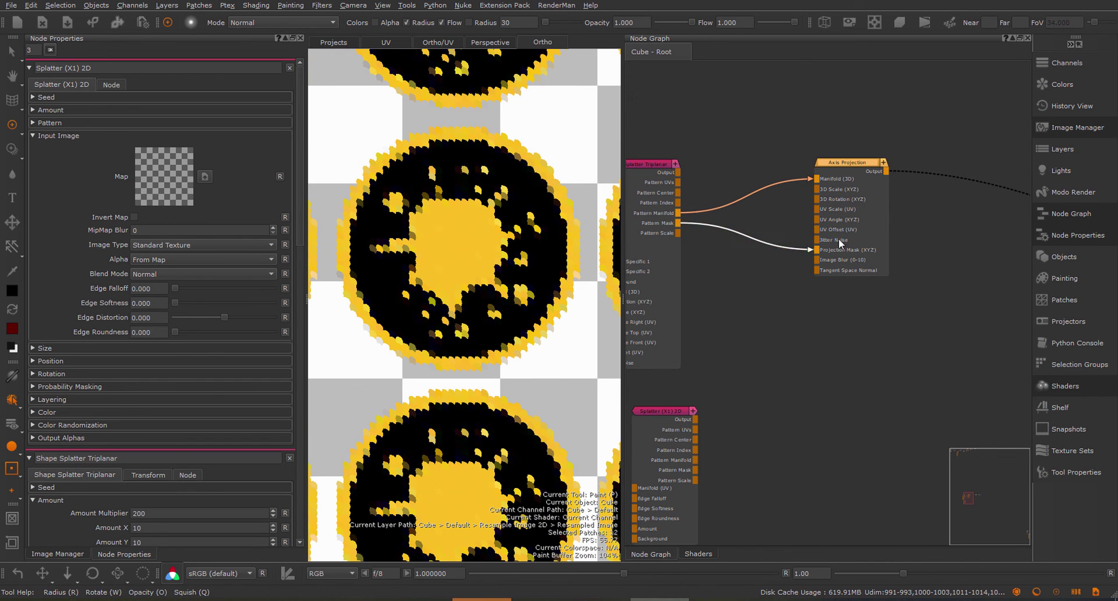
pyautogui.moveTo(856, 208); pyautogui.dragTo(918, 207)
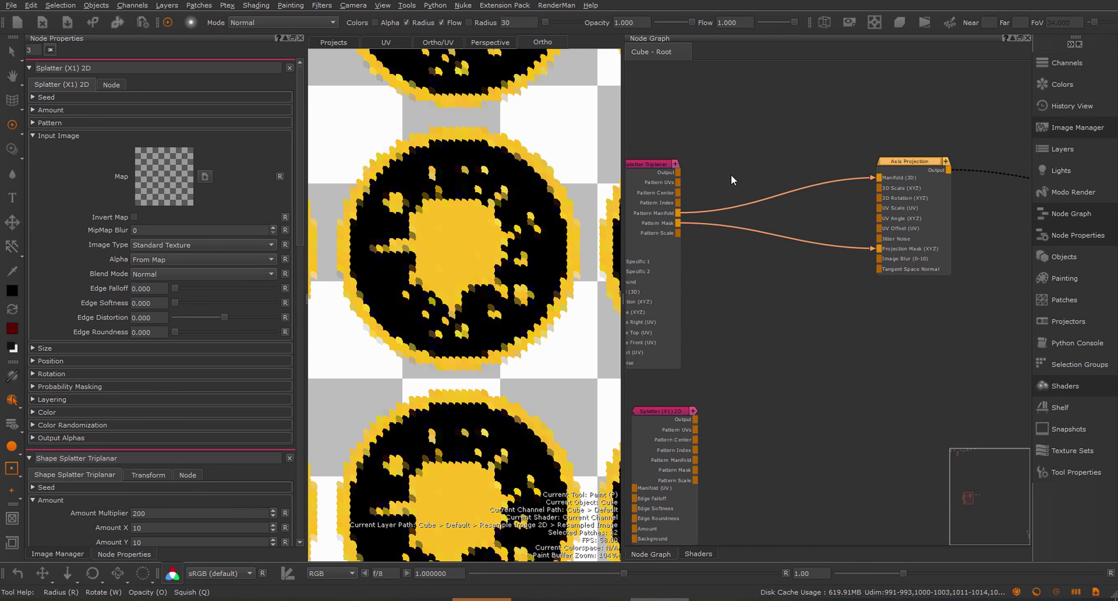
pyautogui.moveTo(731, 173); pyautogui.dragTo(757, 174, button='middle')
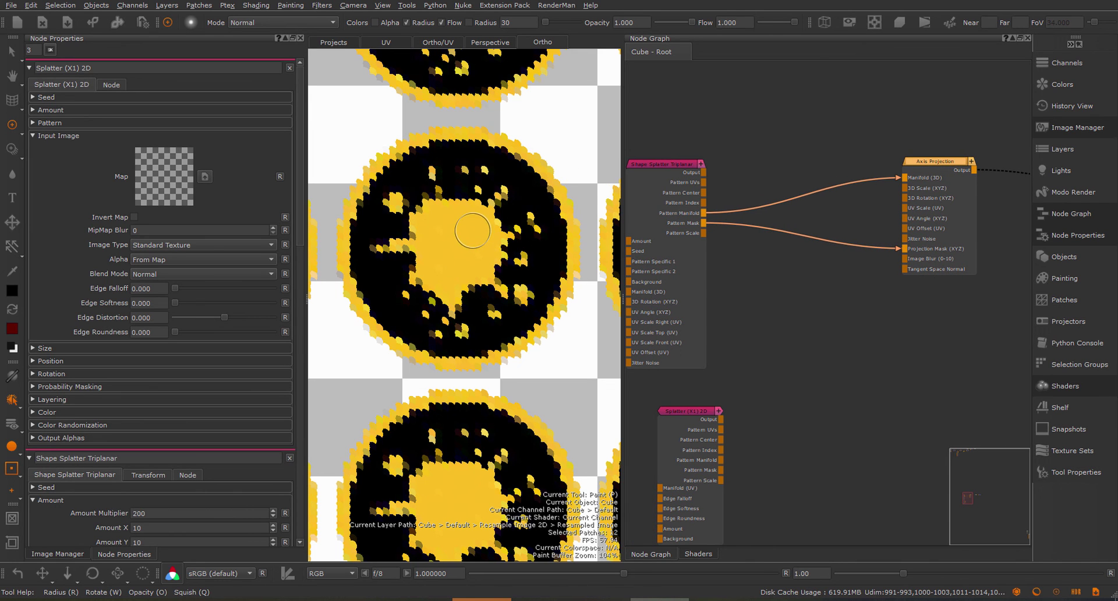